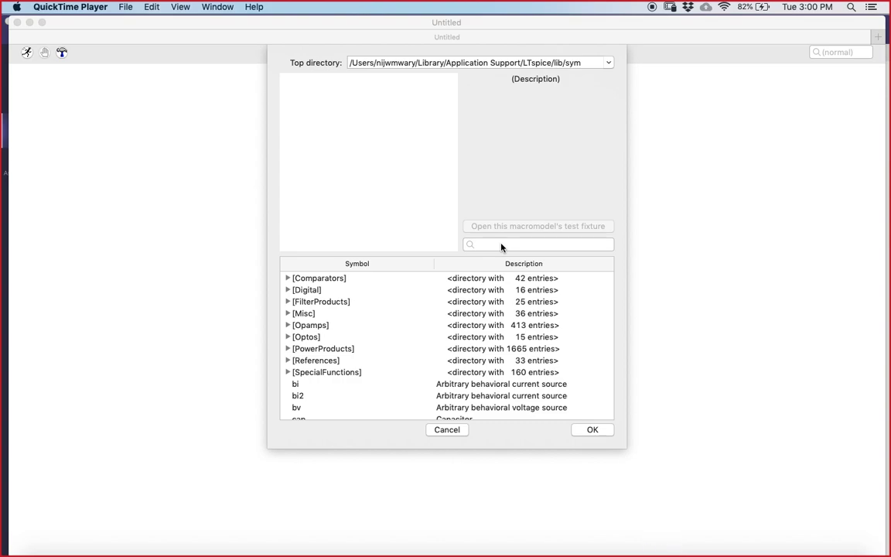
Find the diode symbol in the component library and place one diode in the upper middle of the schematic.
{"action": "left_click", "coordinate": [593, 431]}
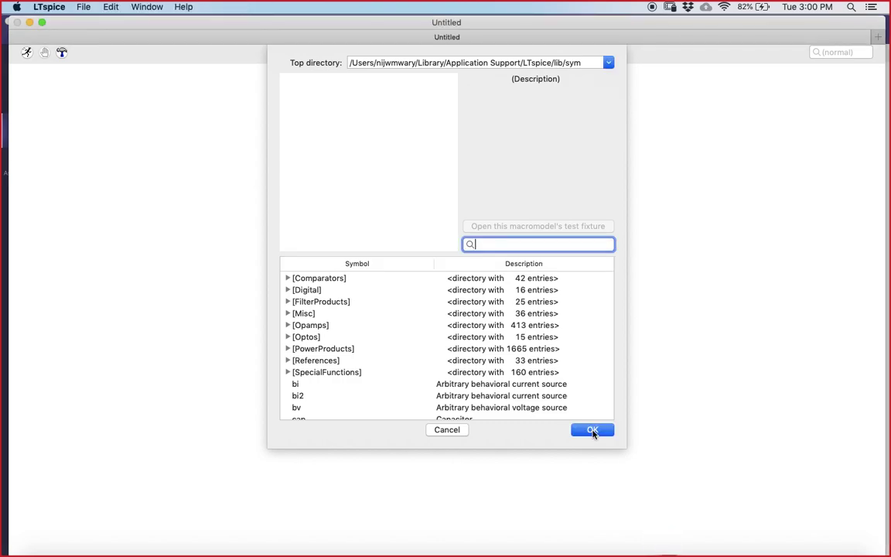
{"action": "type", "text": "dif"}
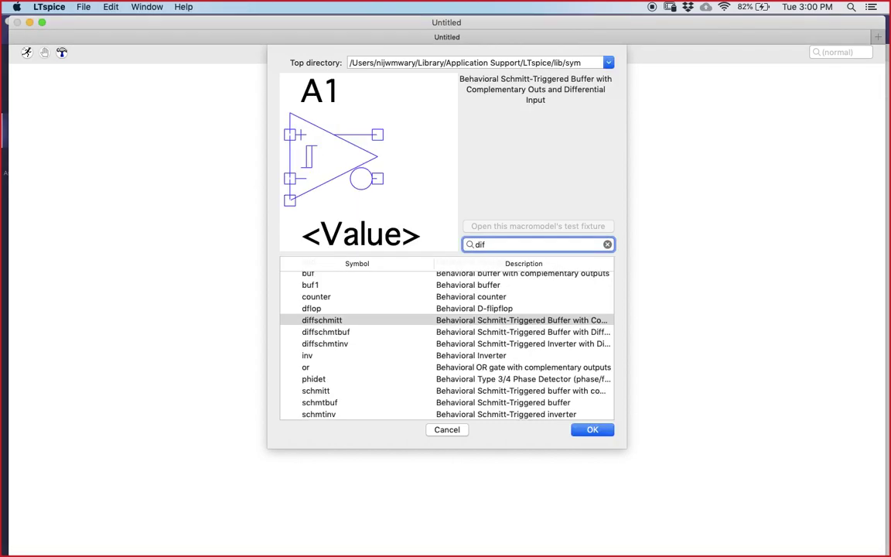
{"action": "key", "text": "BackSpace"}
{"action": "type", "text": "od"}
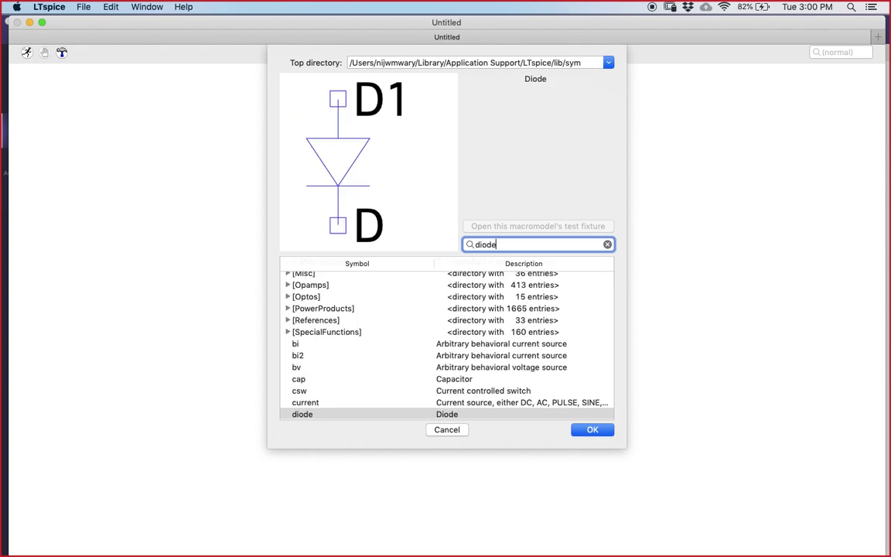
{"action": "type", "text": "e"}
{"action": "left_click", "coordinate": [318, 414]}
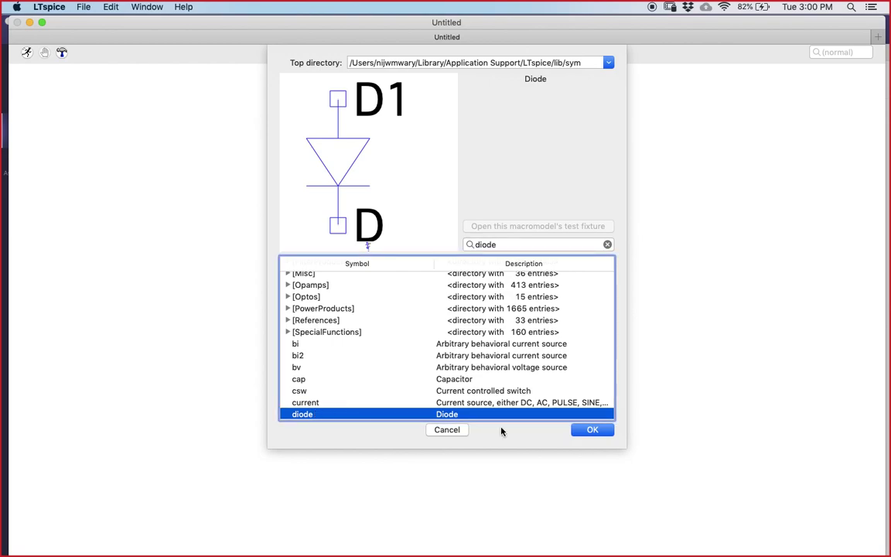
{"action": "left_click", "coordinate": [583, 430]}
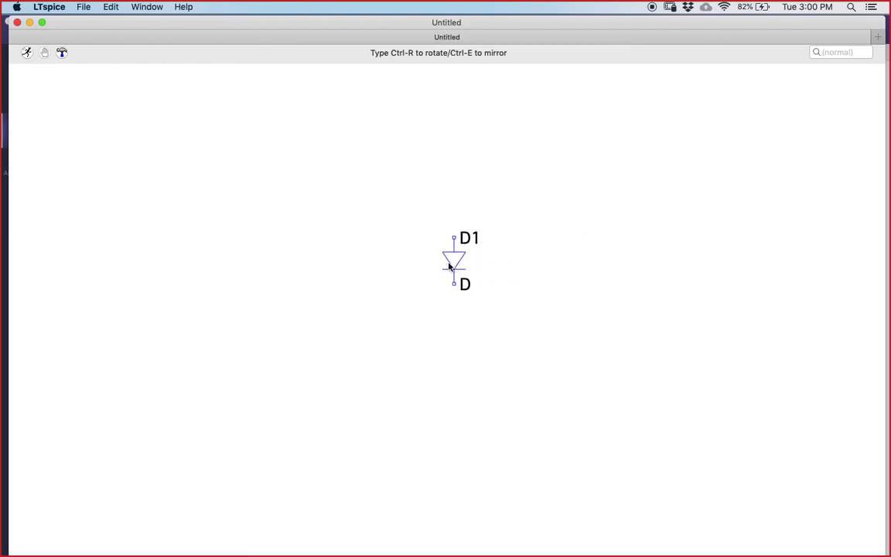
{"action": "left_click", "coordinate": [437, 185]}
{"action": "key", "text": "Escape"}
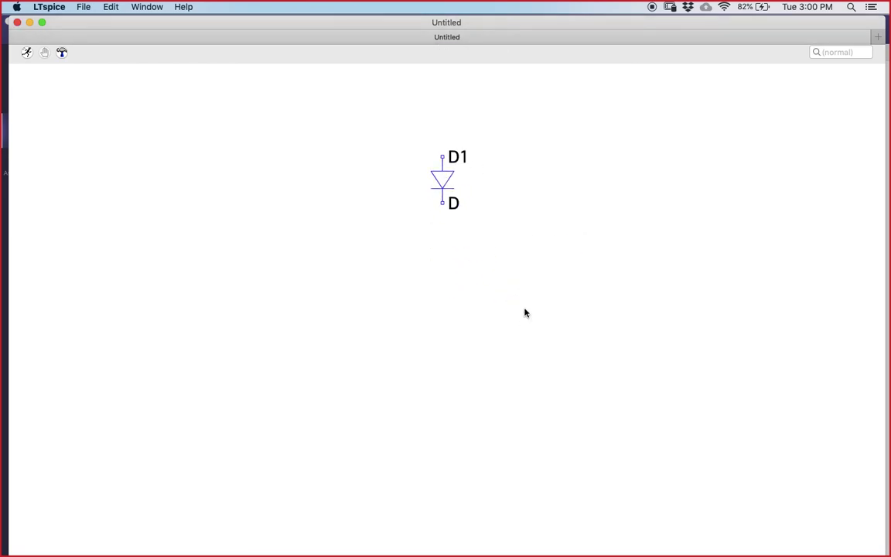
{"action": "right_click", "coordinate": [456, 178]}
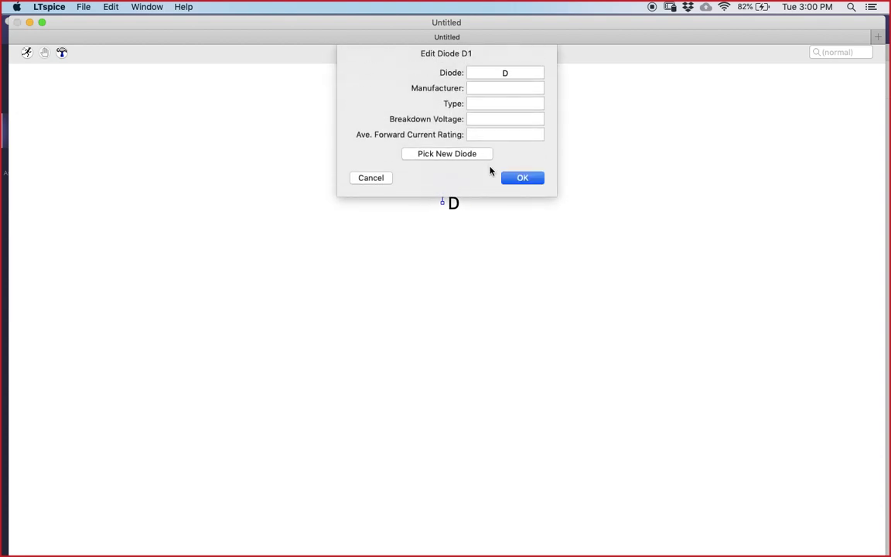
{"action": "left_click", "coordinate": [519, 179]}
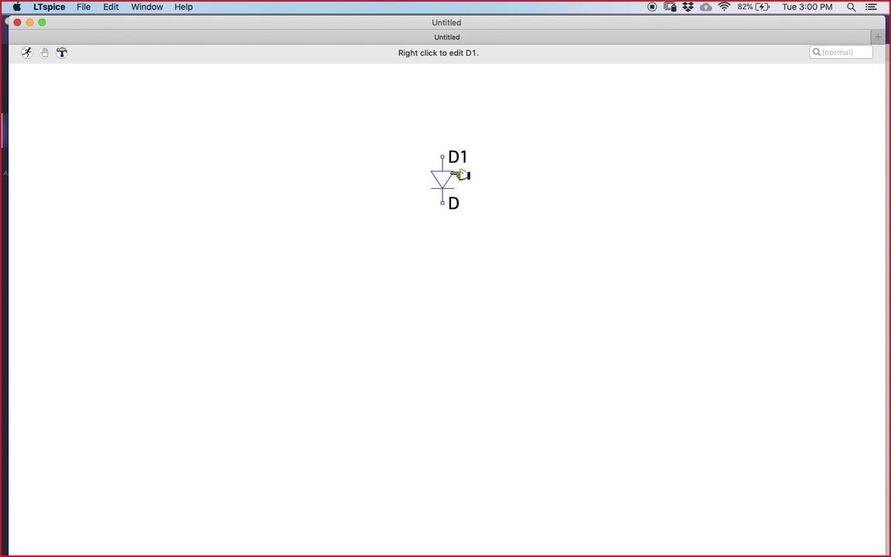
{"action": "right_click", "coordinate": [460, 176]}
{"action": "left_click", "coordinate": [363, 180]}
Move diode D1 slightly down and rotate it to horizontal with its cathode facing right.
{"action": "right_click", "coordinate": [358, 103]}
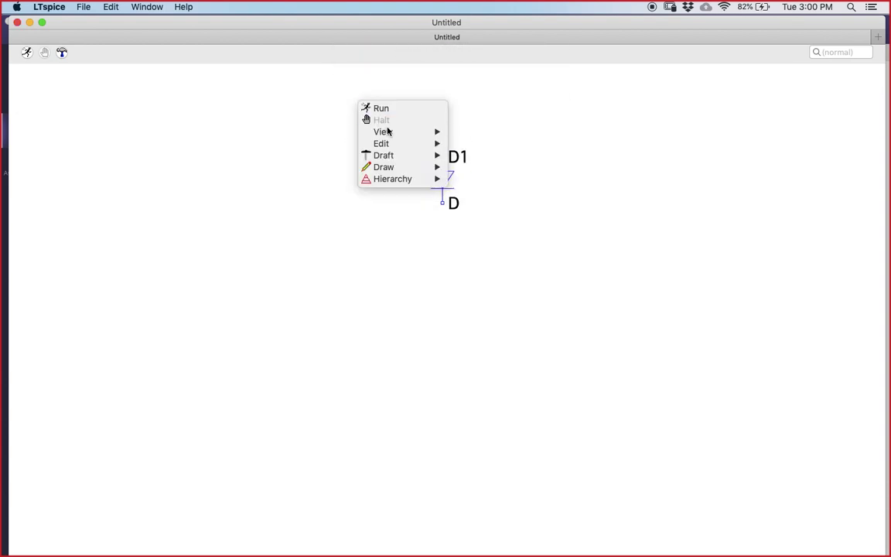
{"action": "mouse_move", "coordinate": [401, 144]}
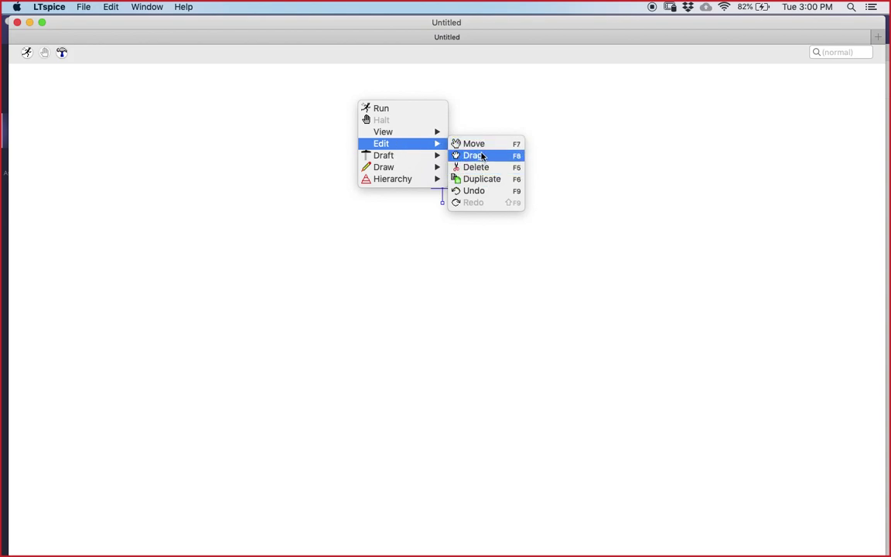
{"action": "left_click", "coordinate": [478, 146]}
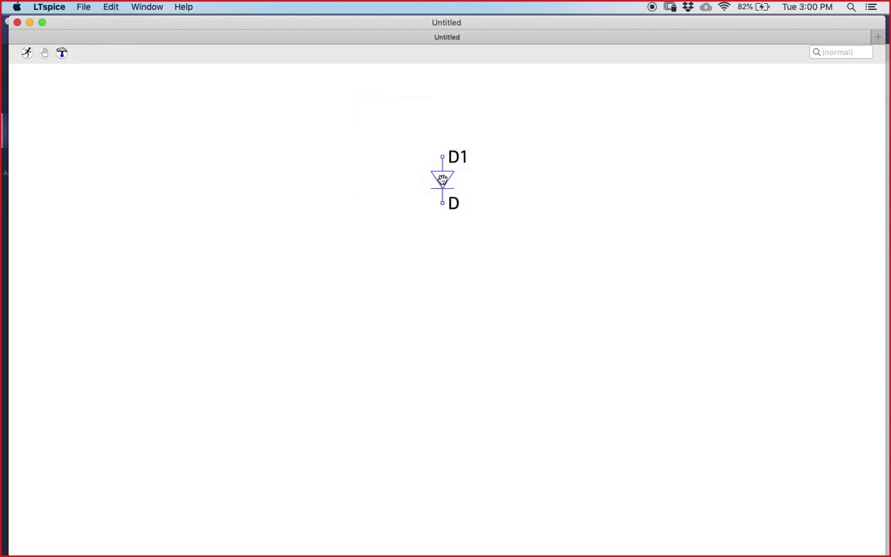
{"action": "left_click", "coordinate": [441, 179]}
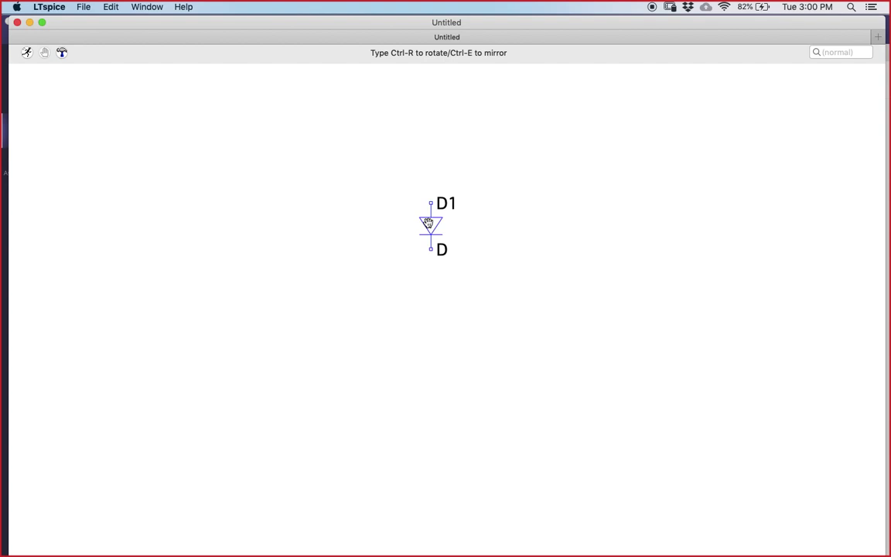
{"action": "key", "text": "ctrl+r"}
{"action": "key", "text": "ctrl+r"}
{"action": "key", "text": "ctrl+r"}
{"action": "left_click", "coordinate": [440, 200]}
{"action": "key", "text": "Escape"}
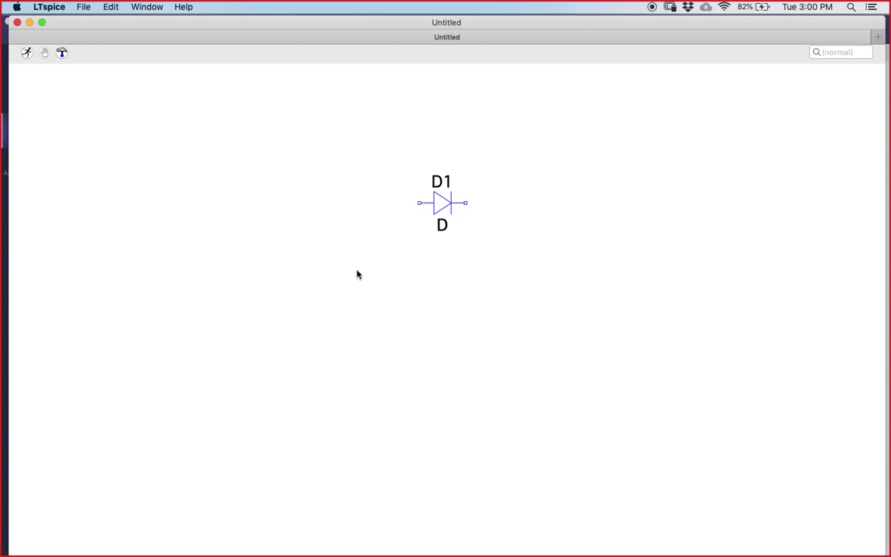
Place one vertical resistor (res) to the lower right of the diode.
{"action": "right_click", "coordinate": [588, 183]}
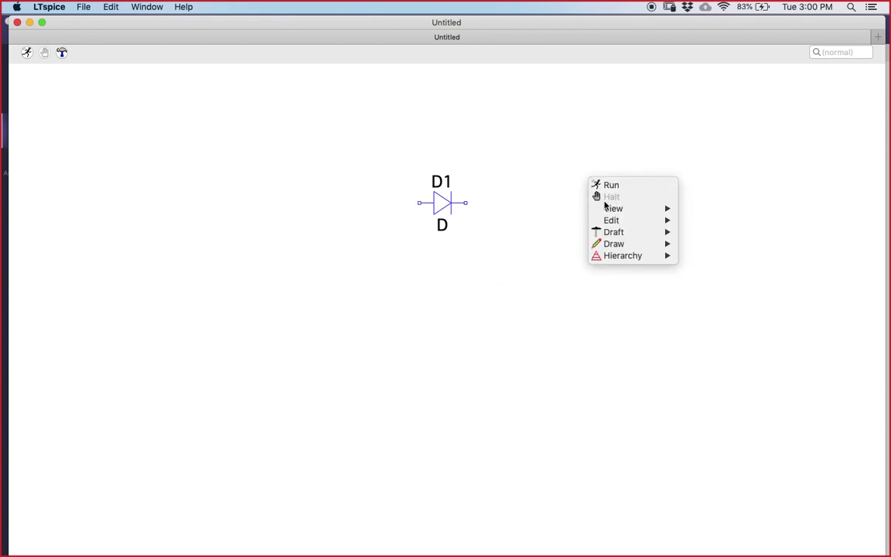
{"action": "mouse_move", "coordinate": [619, 232]}
{"action": "left_click", "coordinate": [710, 245]}
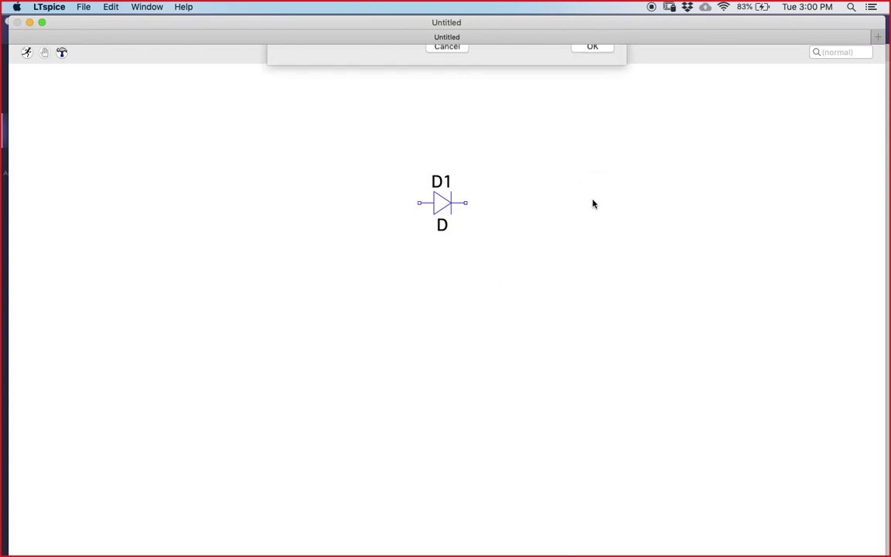
{"action": "type", "text": "res"}
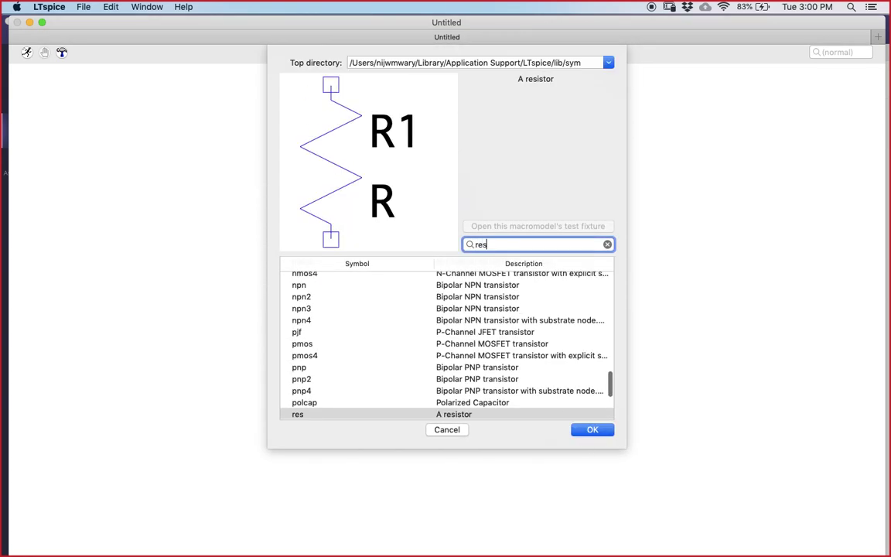
{"action": "key", "text": "Return"}
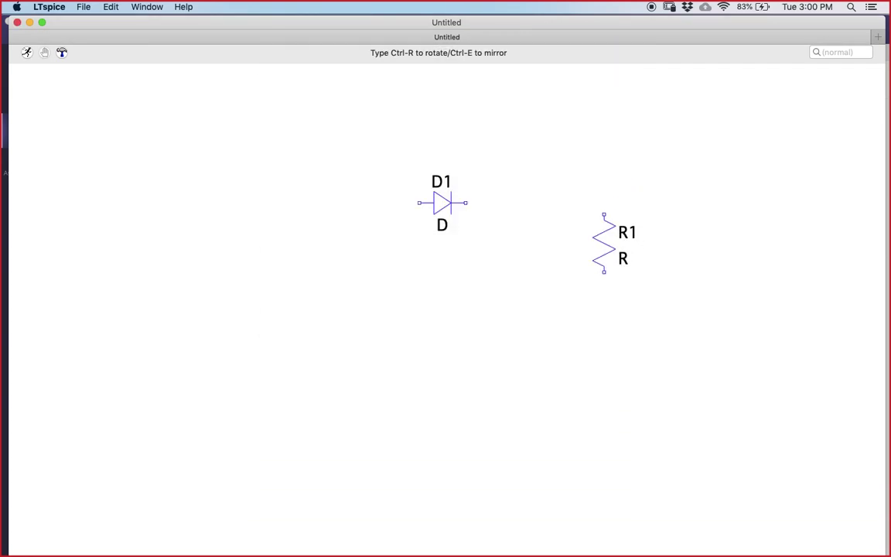
{"action": "left_click", "coordinate": [534, 266]}
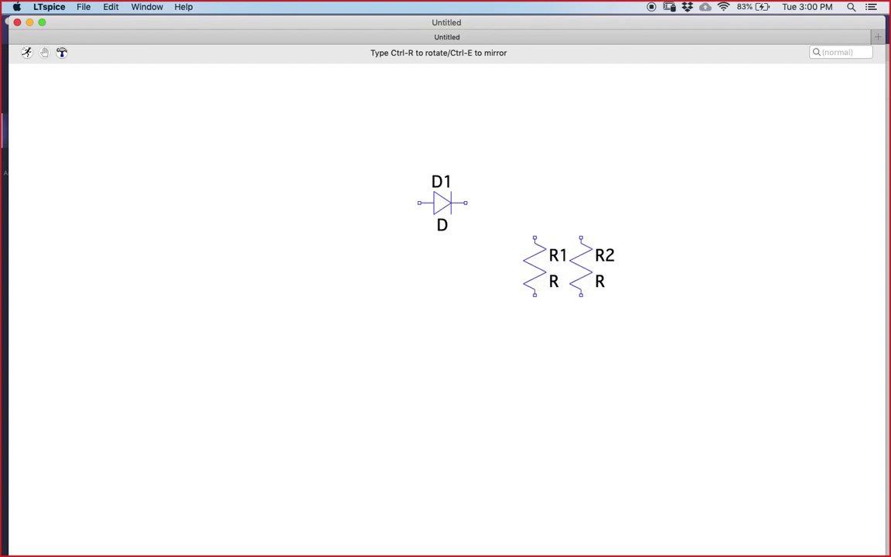
{"action": "key", "text": "Escape"}
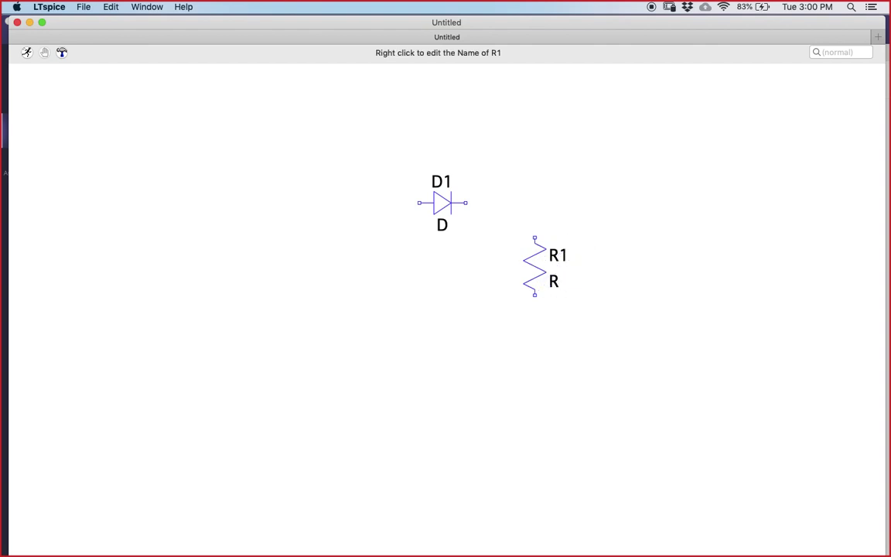
Set the value of resistor R1 to 200.
{"action": "right_click", "coordinate": [558, 256]}
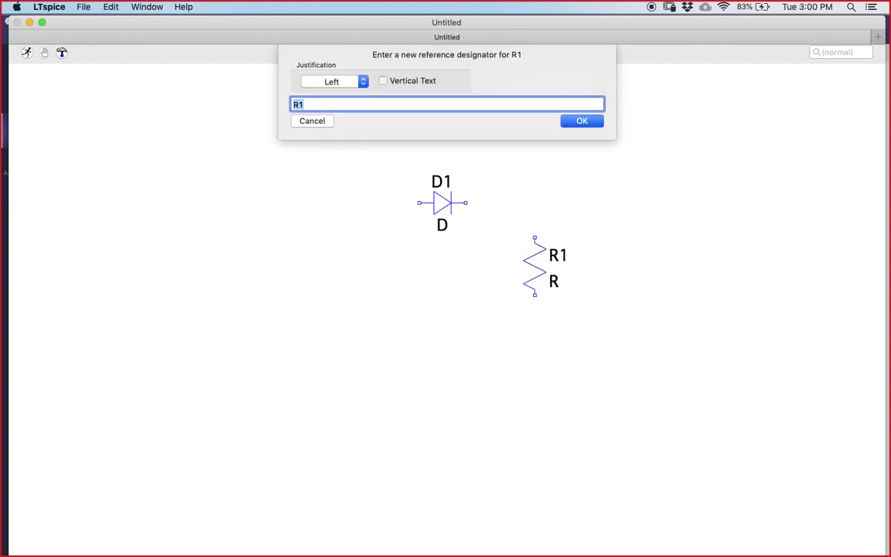
{"action": "key", "text": "Escape"}
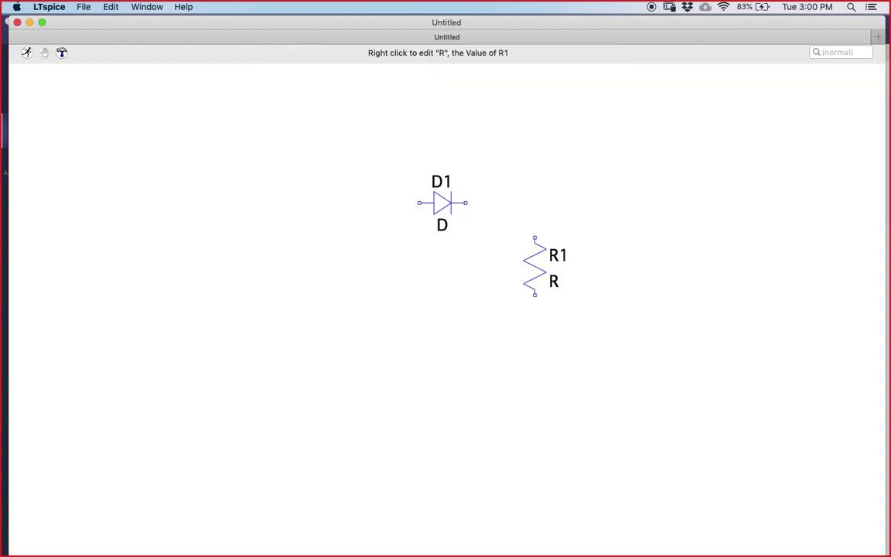
{"action": "right_click", "coordinate": [554, 282]}
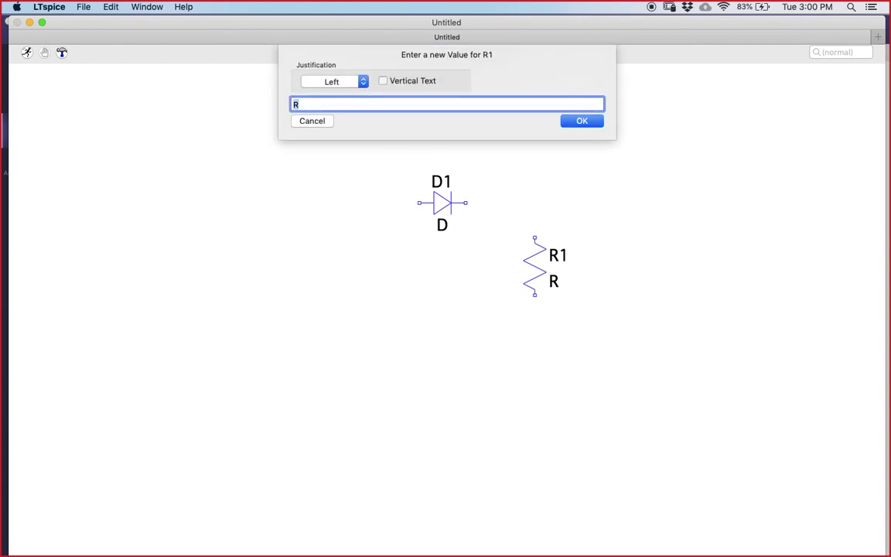
{"action": "type", "text": "200"}
{"action": "key", "text": "Return"}
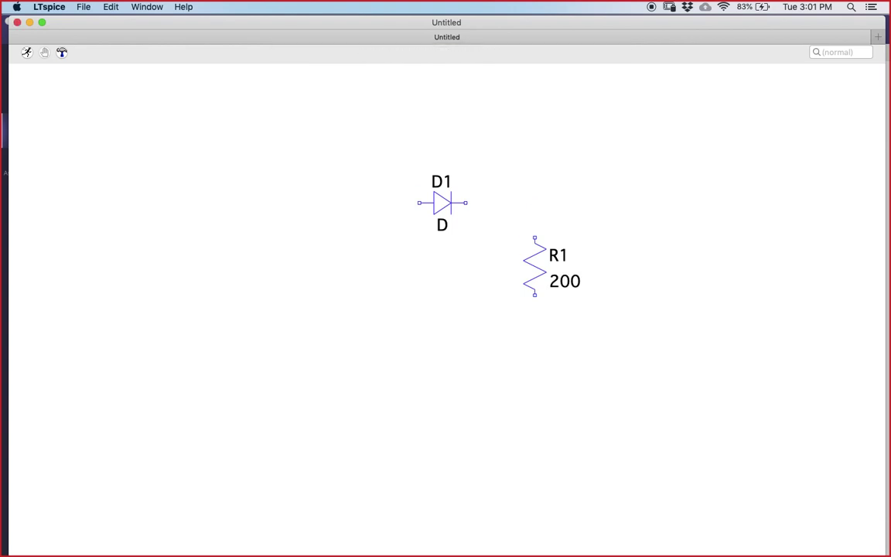
Place one voltage source (voltage) to the lower left of the diode, level with the resistor.
{"action": "right_click", "coordinate": [268, 157]}
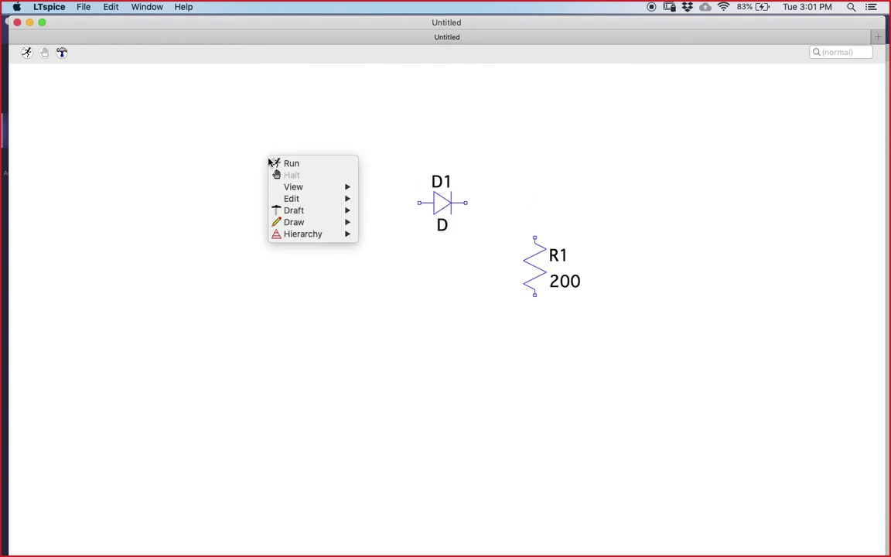
{"action": "mouse_move", "coordinate": [311, 214]}
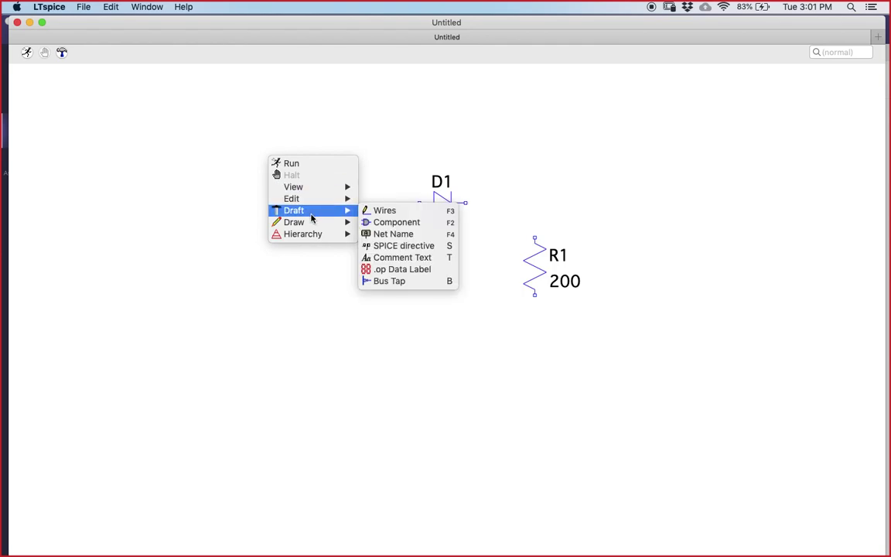
{"action": "left_click", "coordinate": [383, 223]}
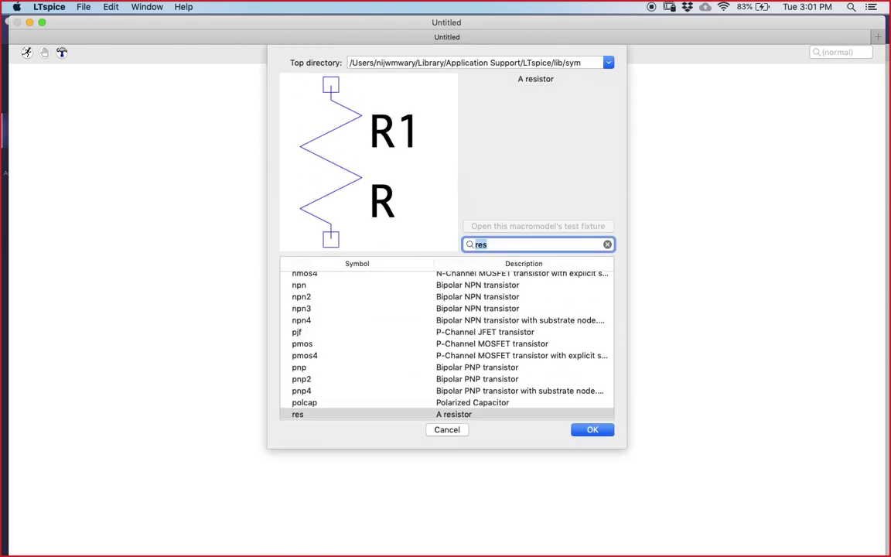
{"action": "type", "text": "voltage"}
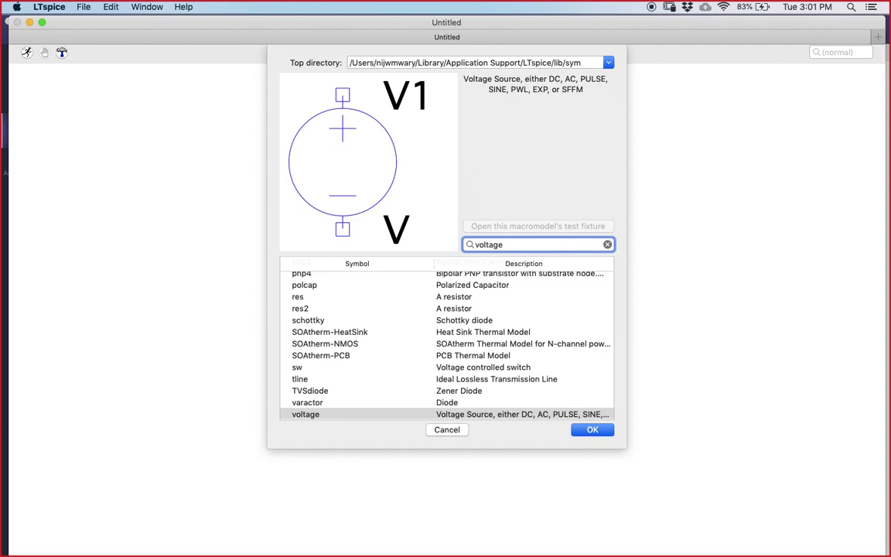
{"action": "left_click", "coordinate": [513, 416]}
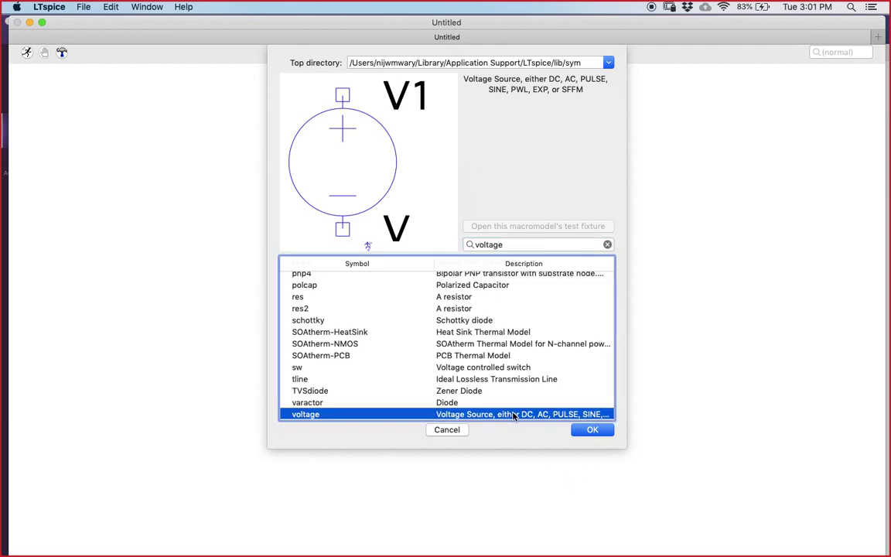
{"action": "left_click", "coordinate": [590, 431]}
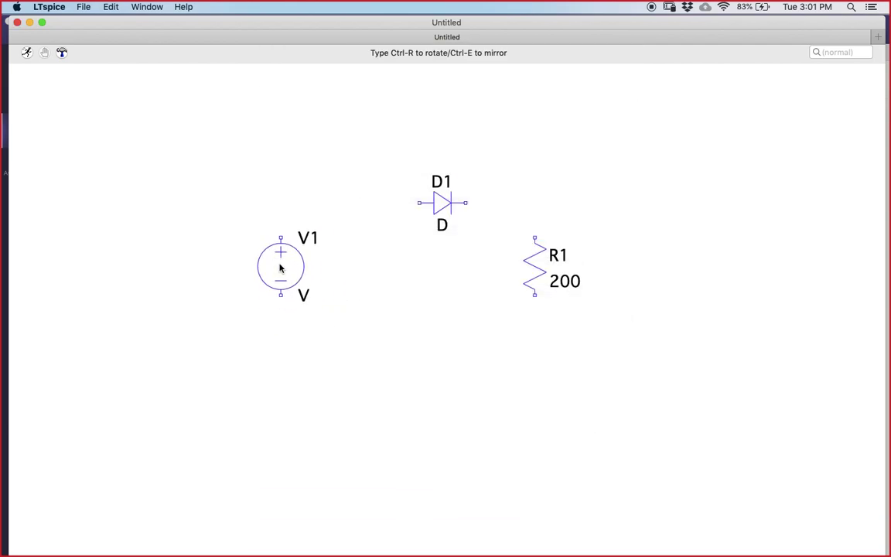
{"action": "left_click", "coordinate": [304, 265]}
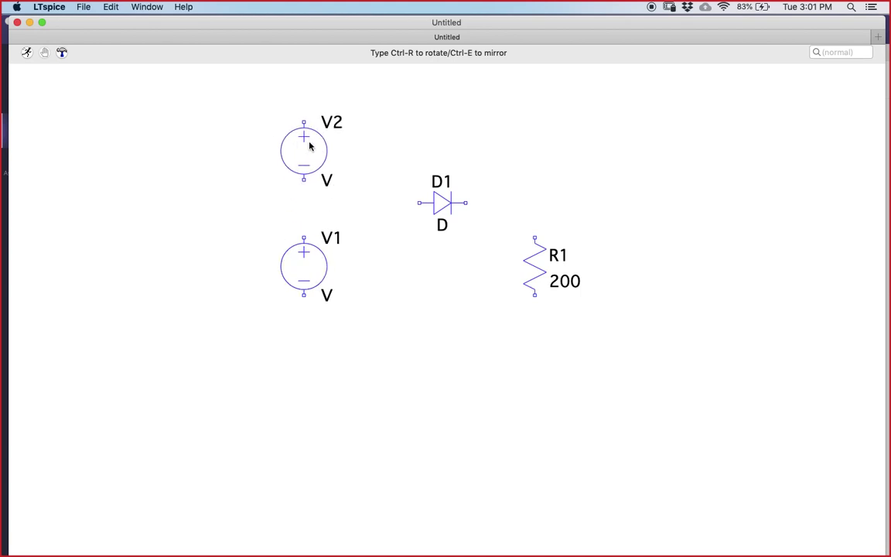
{"action": "key", "text": "Escape"}
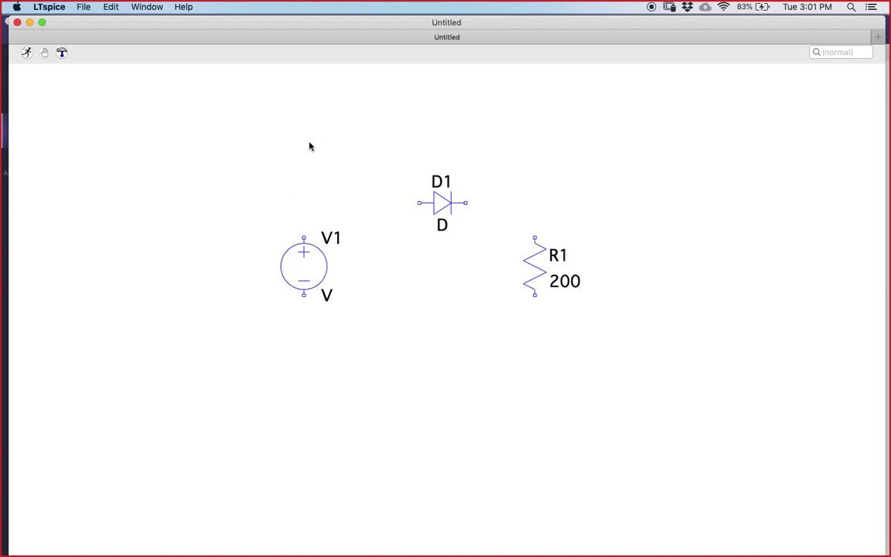
Wire V1, D1 and R1 into a closed series loop, with the return wire running below the source and resistor.
{"action": "right_click", "coordinate": [389, 123]}
{"action": "mouse_move", "coordinate": [428, 165]}
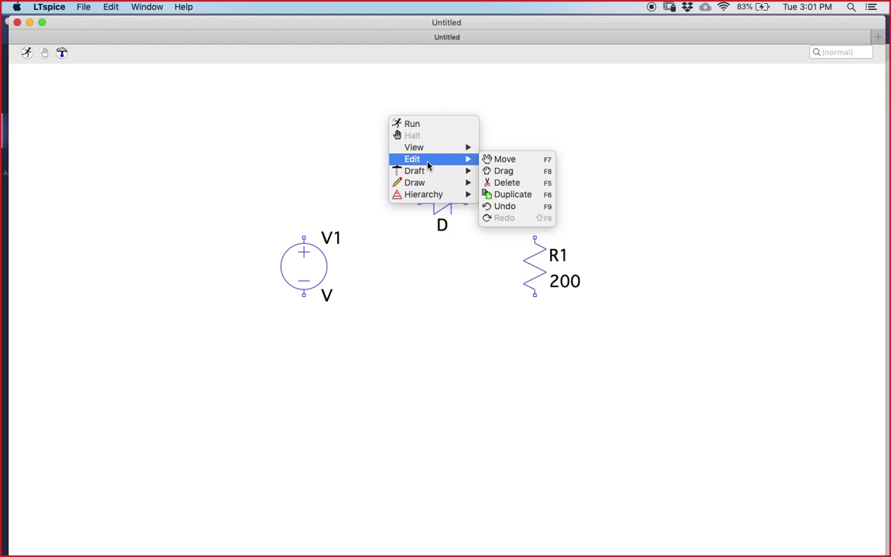
{"action": "left_click", "coordinate": [497, 169]}
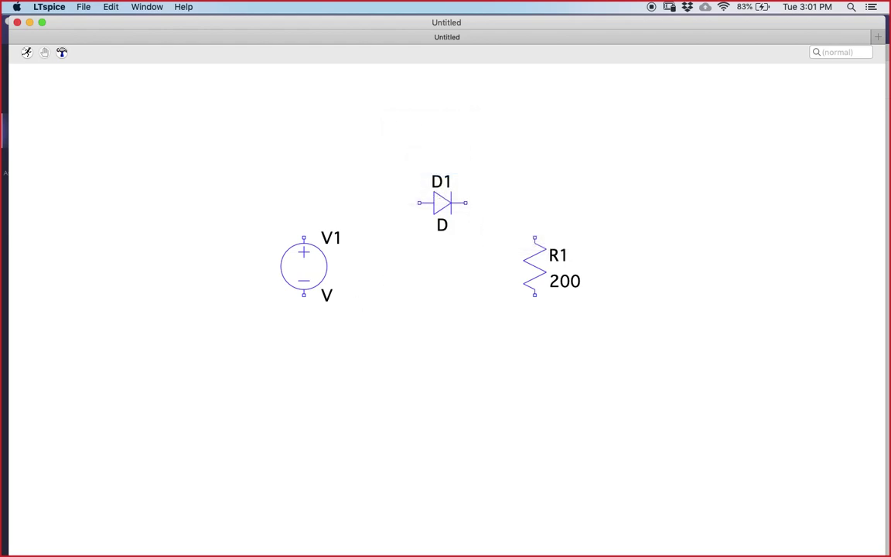
{"action": "left_click", "coordinate": [304, 340]}
{"action": "left_click", "coordinate": [304, 203]}
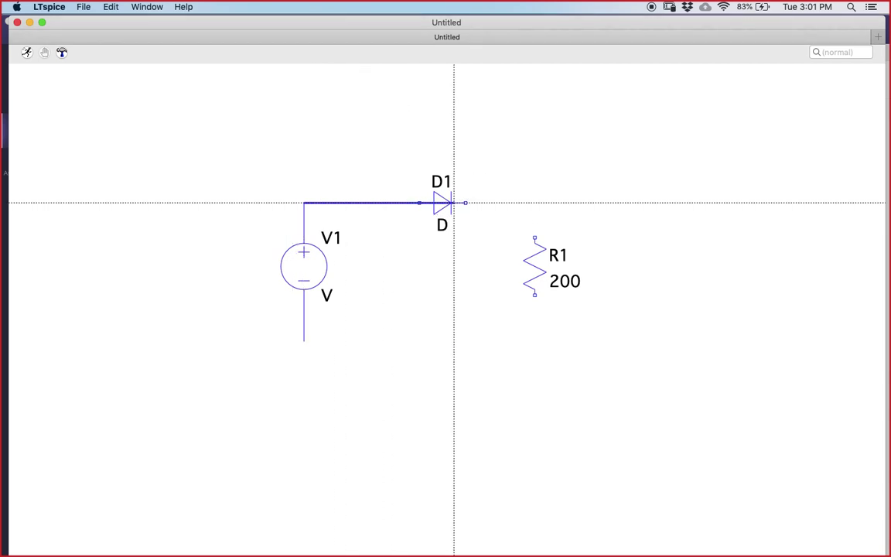
{"action": "left_click", "coordinate": [533, 202]}
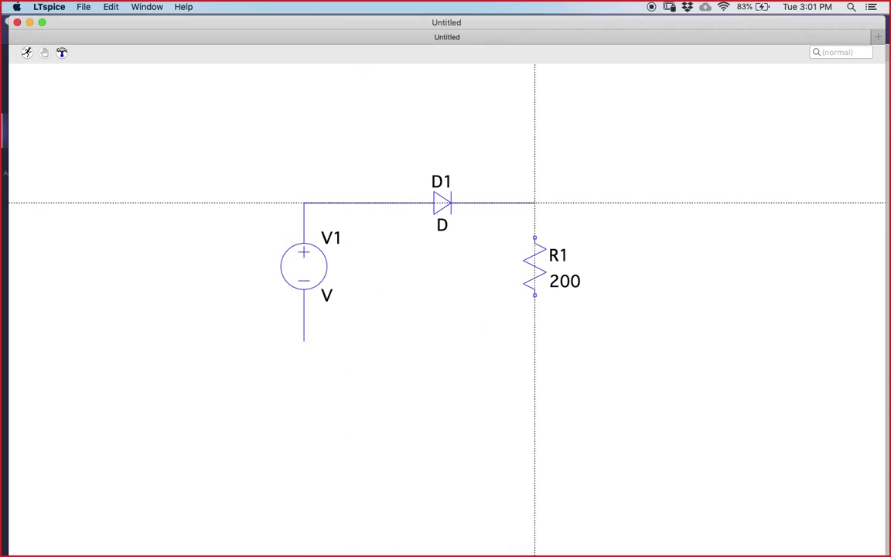
{"action": "left_click", "coordinate": [547, 341]}
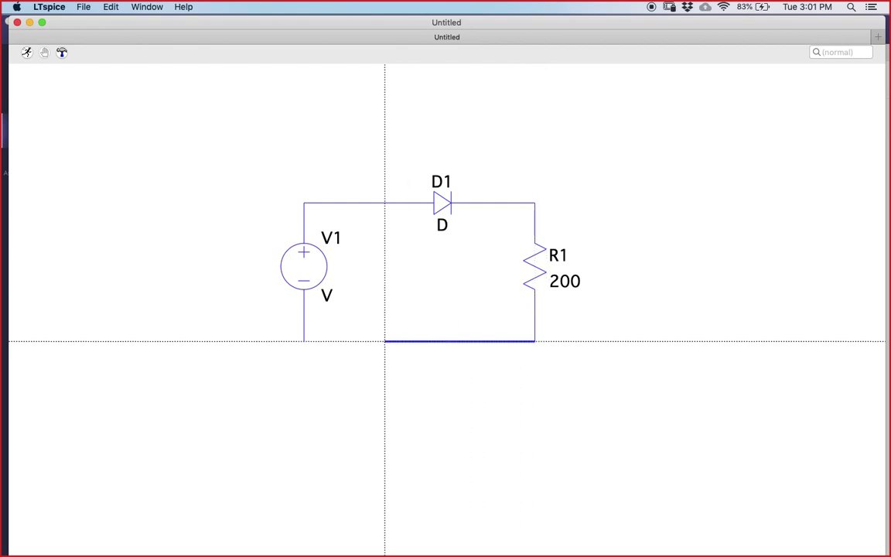
{"action": "left_click", "coordinate": [304, 342]}
{"action": "right_click", "coordinate": [235, 226]}
Place a ground symbol (GND, global node 0) on the middle of the bottom wire.
{"action": "right_click", "coordinate": [342, 154]}
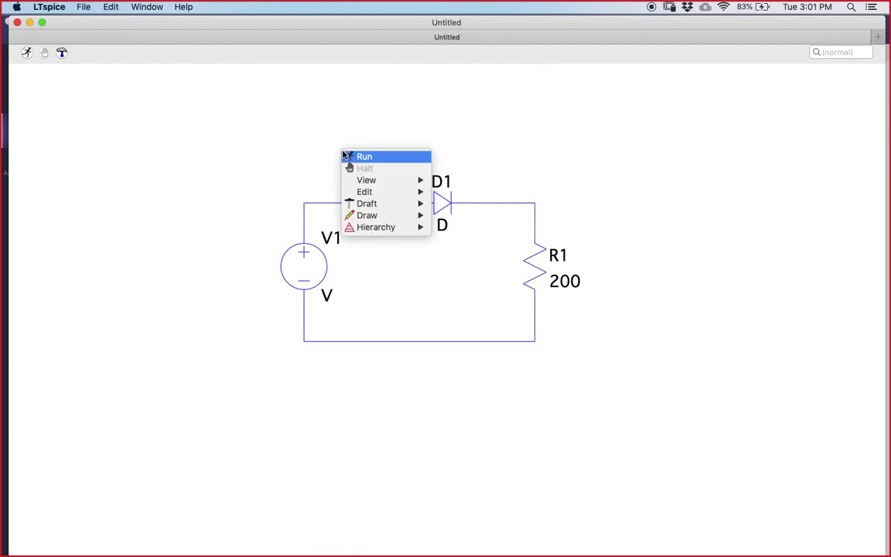
{"action": "mouse_move", "coordinate": [394, 208]}
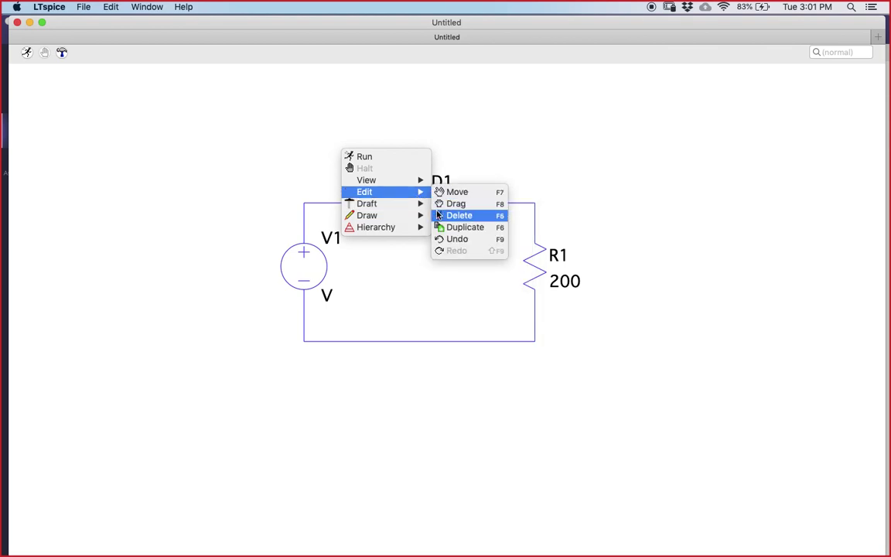
{"action": "left_click", "coordinate": [458, 227]}
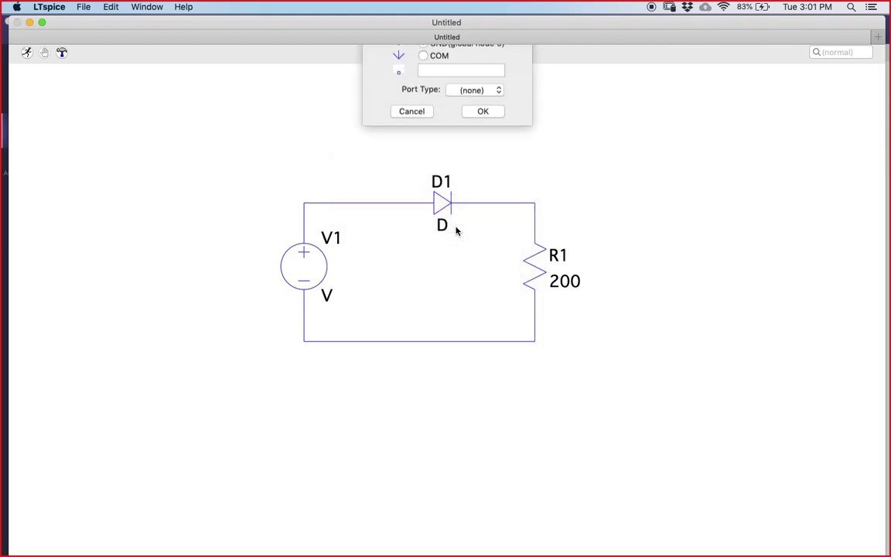
{"action": "left_click", "coordinate": [424, 73]}
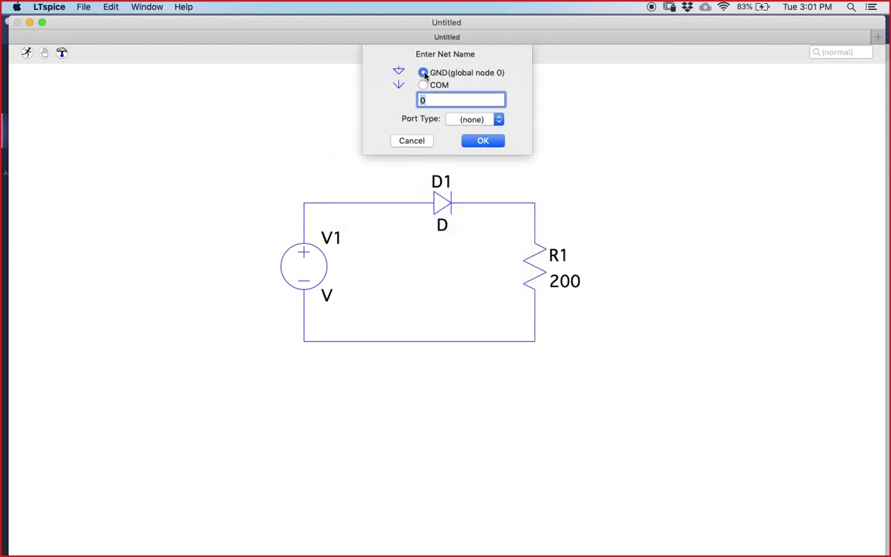
{"action": "left_click", "coordinate": [483, 142]}
{"action": "left_click", "coordinate": [419, 346]}
{"action": "key", "text": "Escape"}
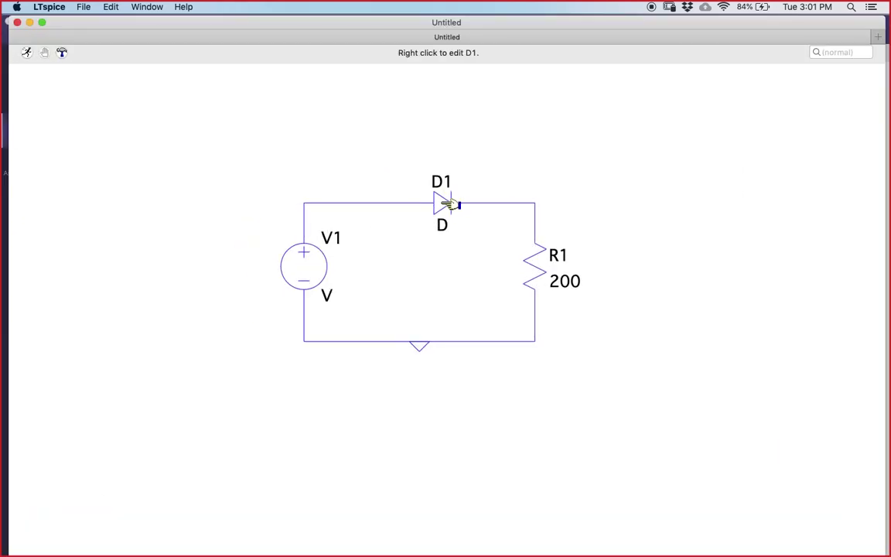
Assign the 1N4148 silicon model from the diode database to diode D1.
{"action": "right_click", "coordinate": [452, 205]}
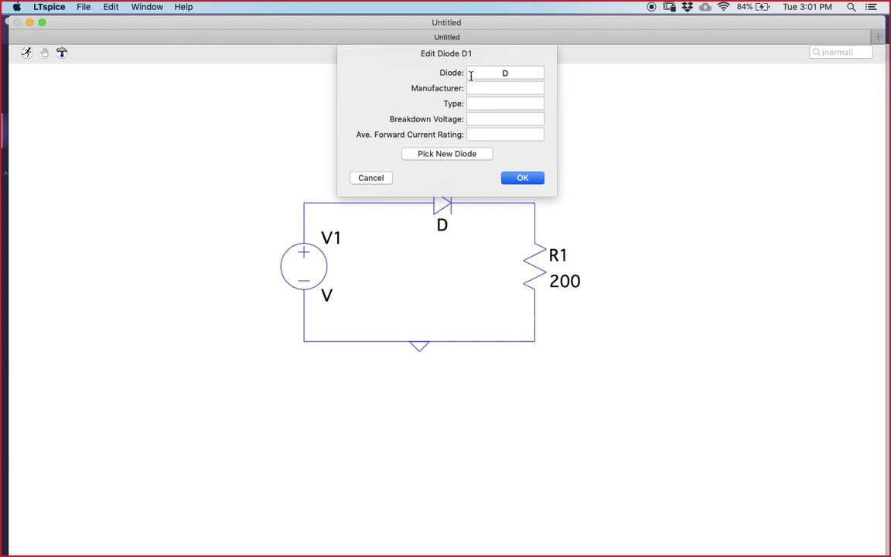
{"action": "left_click", "coordinate": [448, 154]}
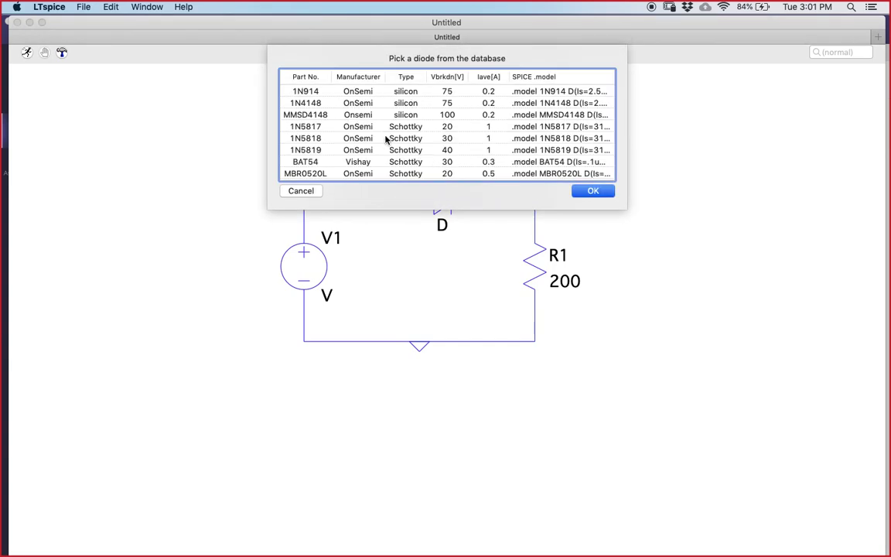
{"action": "left_click", "coordinate": [331, 106]}
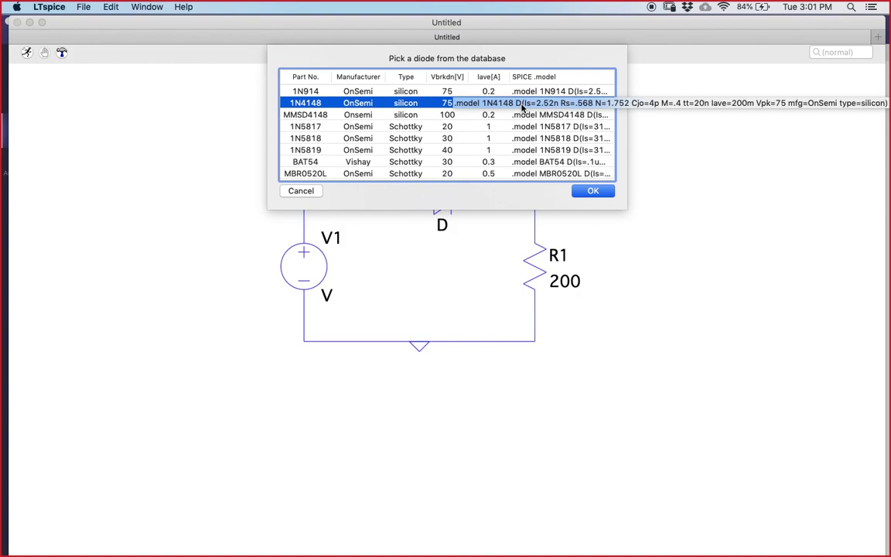
{"action": "left_click", "coordinate": [590, 192]}
{"action": "key", "text": "Return"}
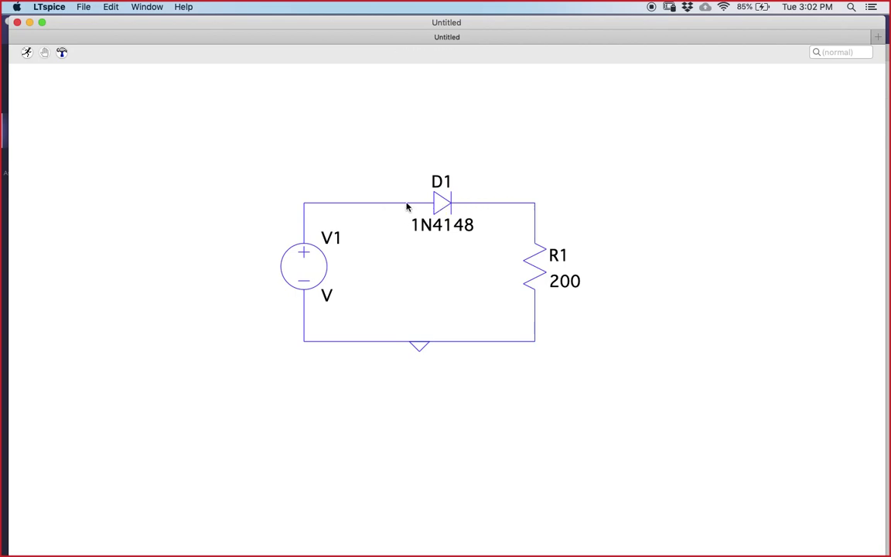
Label the wire between the voltage source and the diode's anode with the net name x.
{"action": "right_click", "coordinate": [436, 108]}
{"action": "mouse_move", "coordinate": [479, 147]}
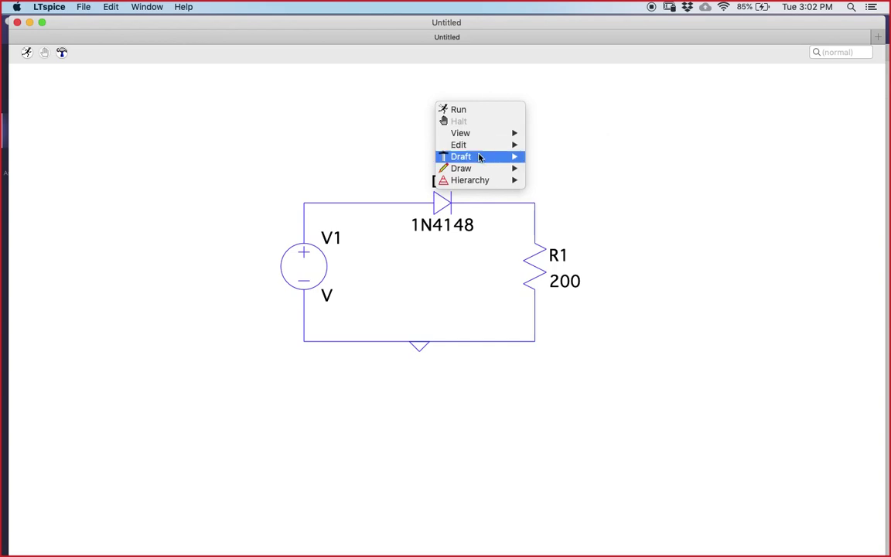
{"action": "left_click", "coordinate": [561, 181]}
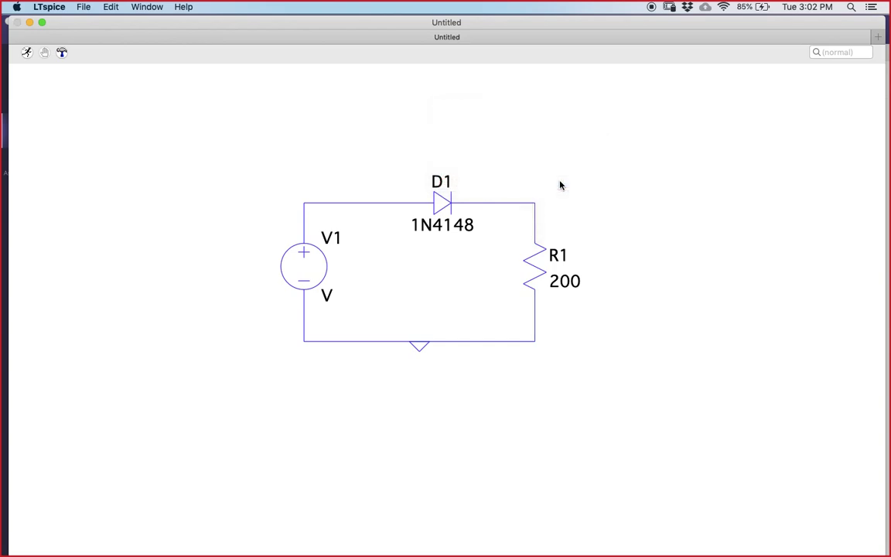
{"action": "type", "text": "x"}
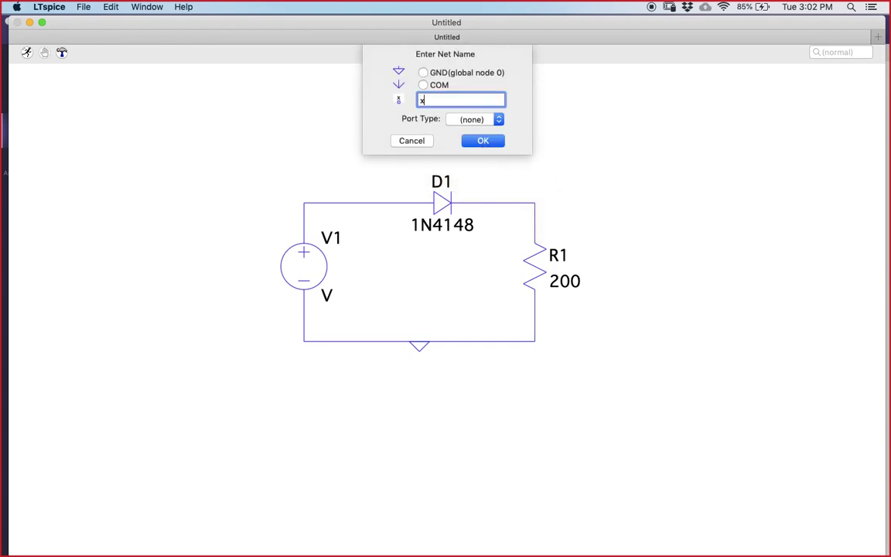
{"action": "left_click", "coordinate": [473, 142]}
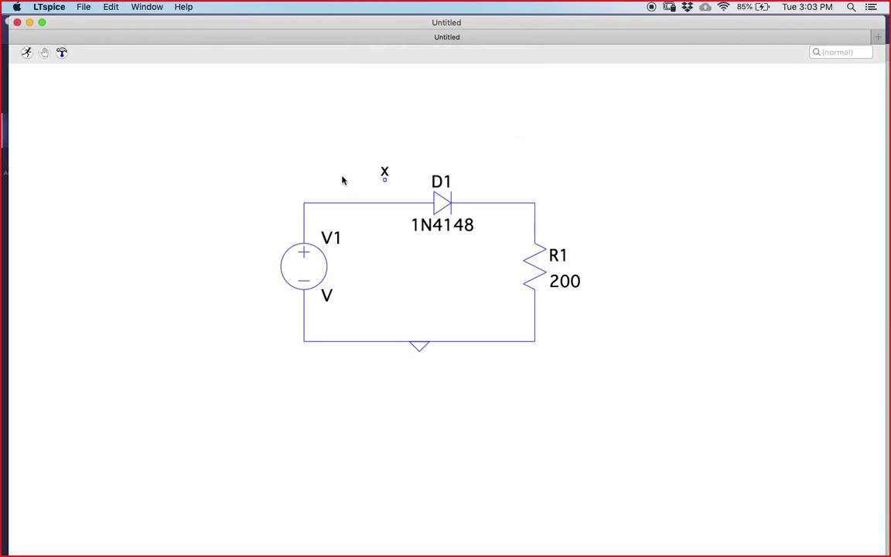
{"action": "left_click", "coordinate": [384, 199]}
{"action": "key", "text": "Escape"}
Label the wire between the diode's cathode and the resistor with the net name y.
{"action": "right_click", "coordinate": [553, 91]}
{"action": "mouse_move", "coordinate": [588, 139]}
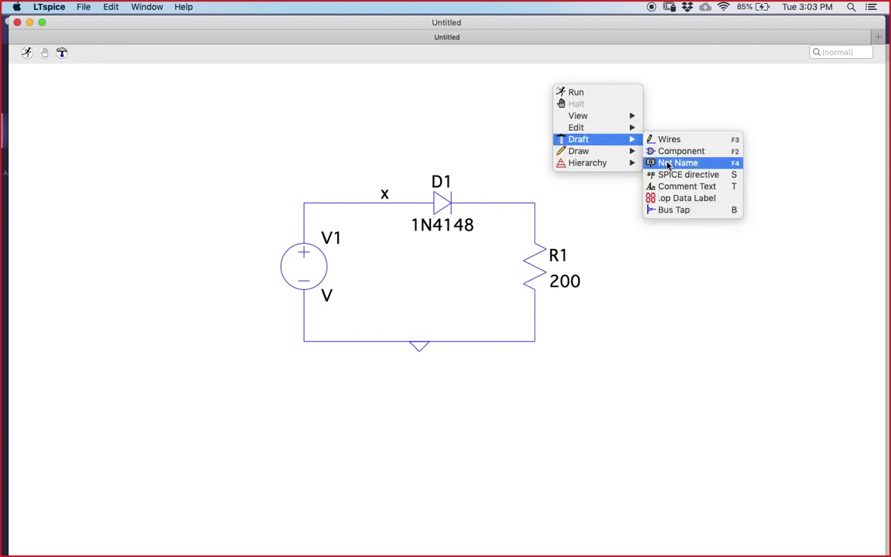
{"action": "left_click", "coordinate": [654, 163]}
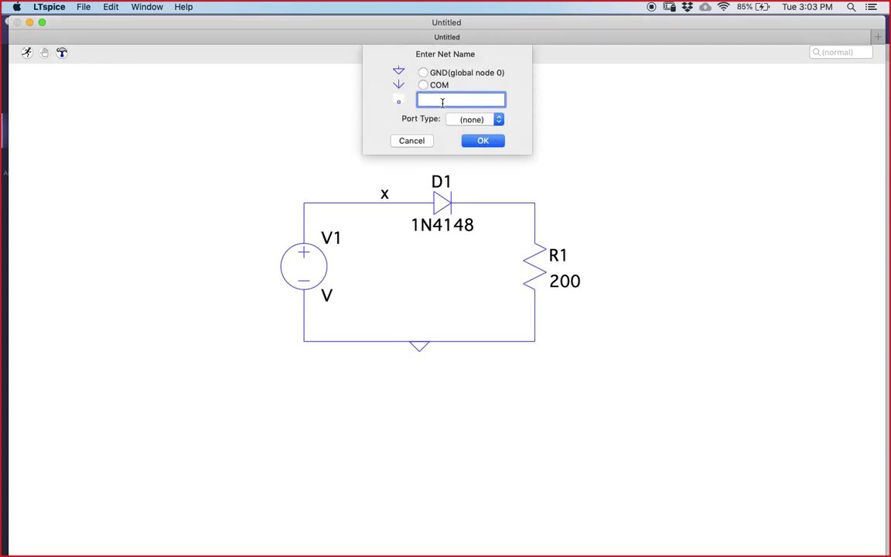
{"action": "type", "text": "y"}
{"action": "left_click", "coordinate": [481, 141]}
{"action": "left_click", "coordinate": [499, 203]}
{"action": "key", "text": "Escape"}
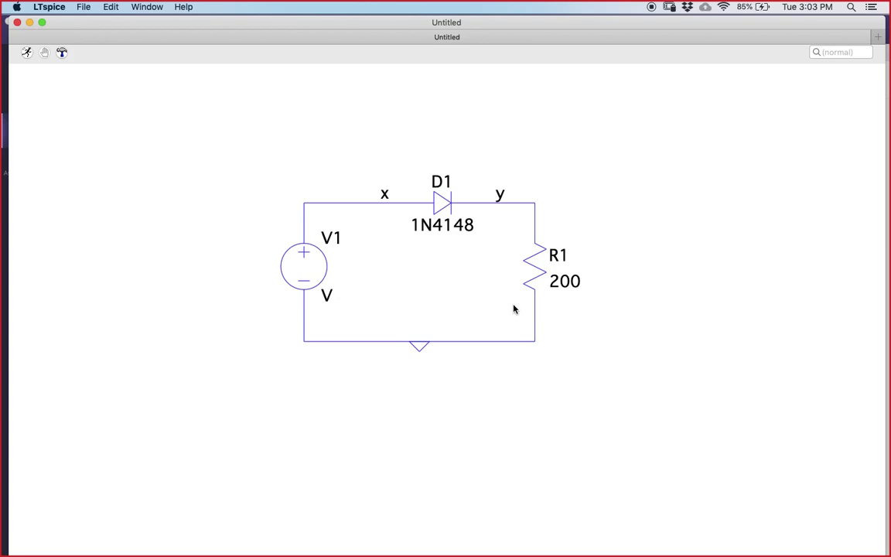
{"action": "right_click", "coordinate": [628, 176]}
{"action": "mouse_move", "coordinate": [659, 214]}
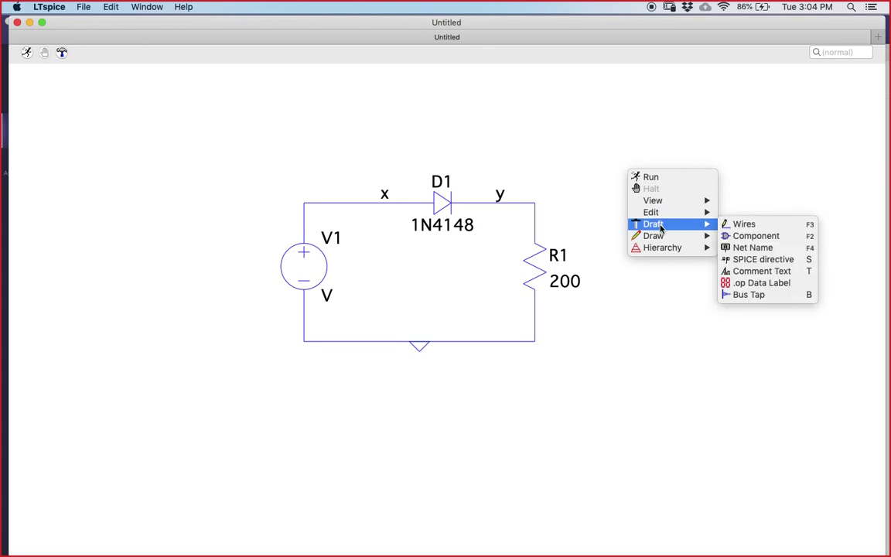
{"action": "left_click", "coordinate": [753, 265]}
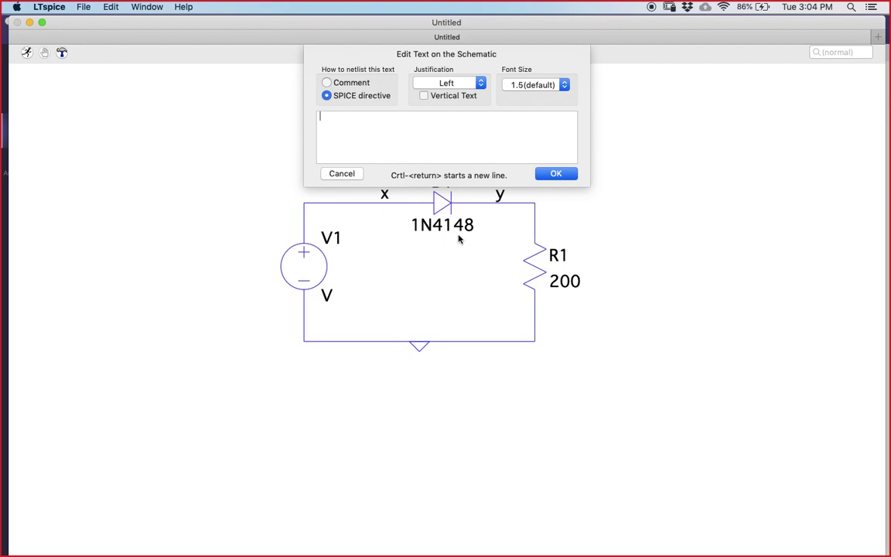
{"action": "right_click", "coordinate": [445, 130]}
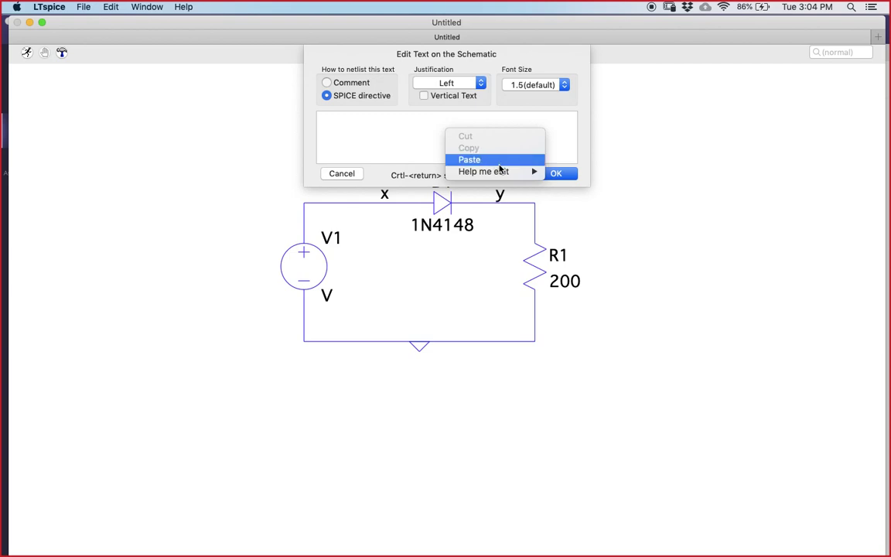
{"action": "mouse_move", "coordinate": [506, 176]}
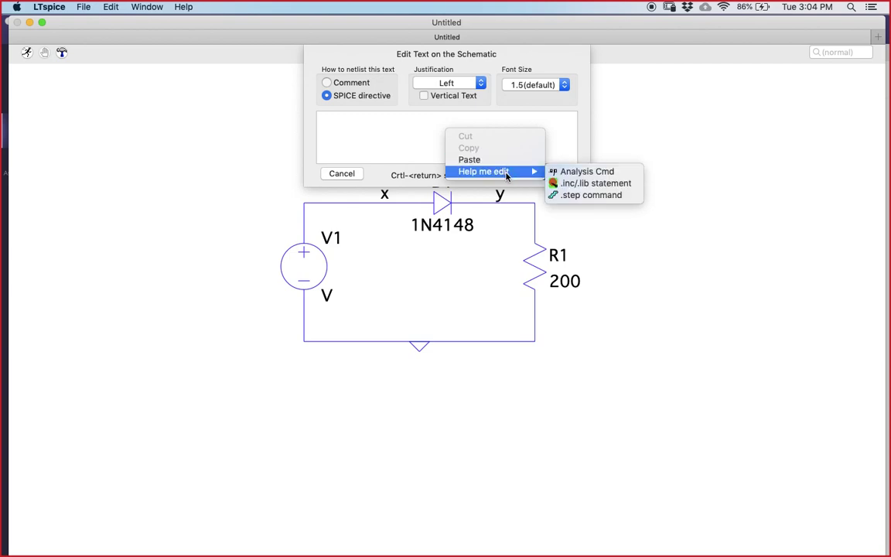
{"action": "left_click", "coordinate": [566, 172]}
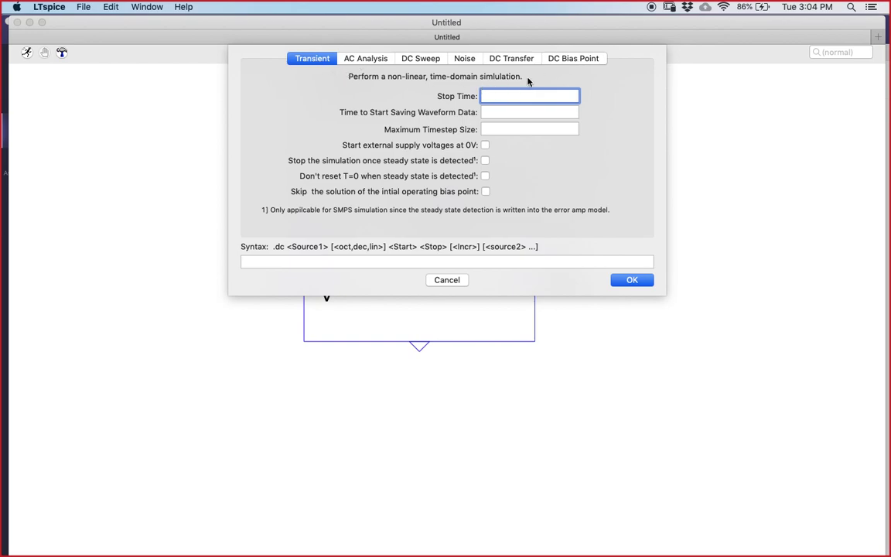
{"action": "left_click", "coordinate": [431, 61]}
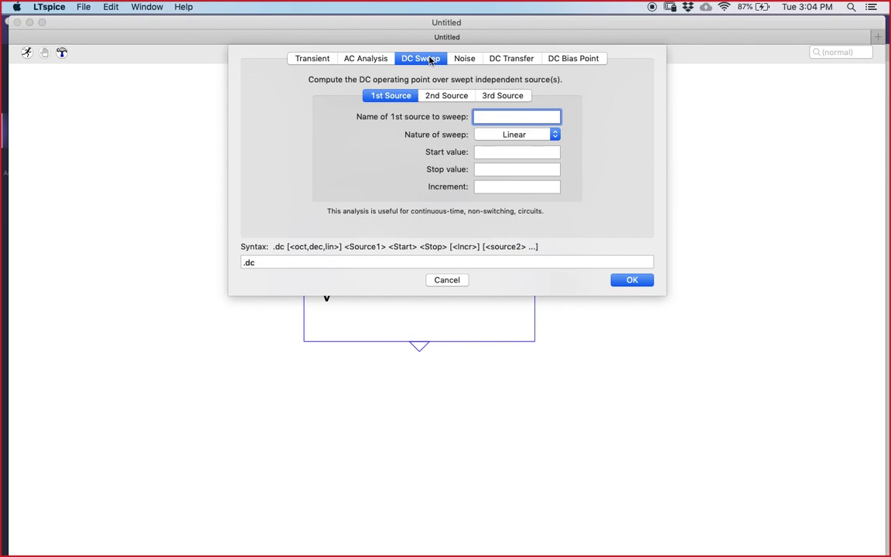
{"action": "left_click", "coordinate": [440, 279]}
Start a SPICE directive for a DC sweep analysis with V1 as the first source and a linear sweep.
{"action": "key", "text": "s"}
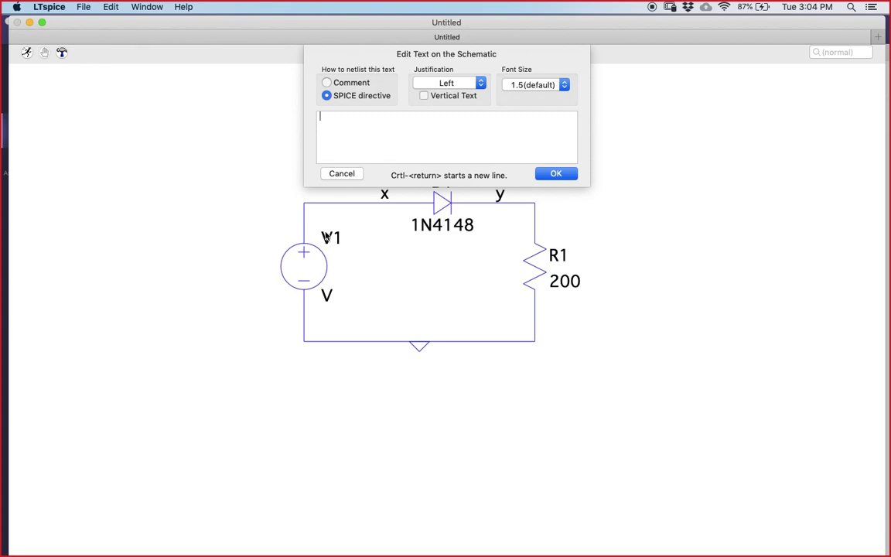
{"action": "right_click", "coordinate": [436, 127]}
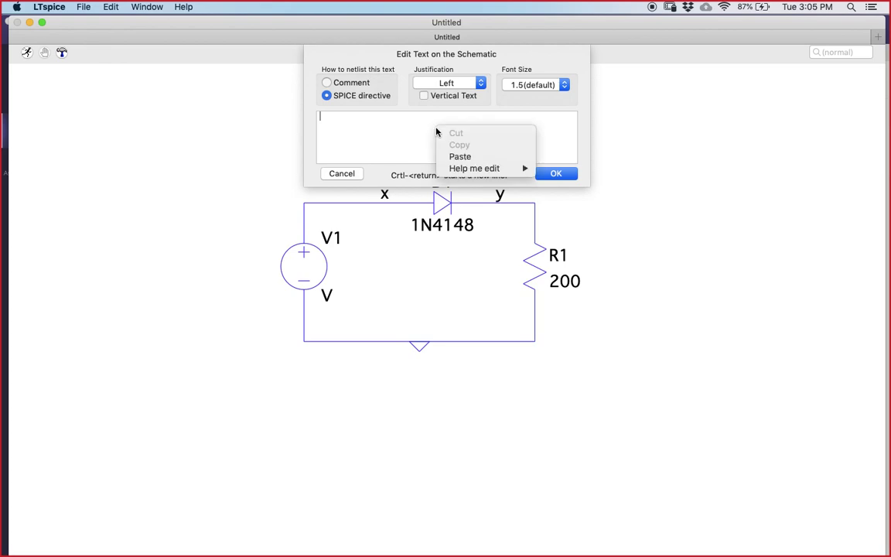
{"action": "left_click", "coordinate": [545, 168]}
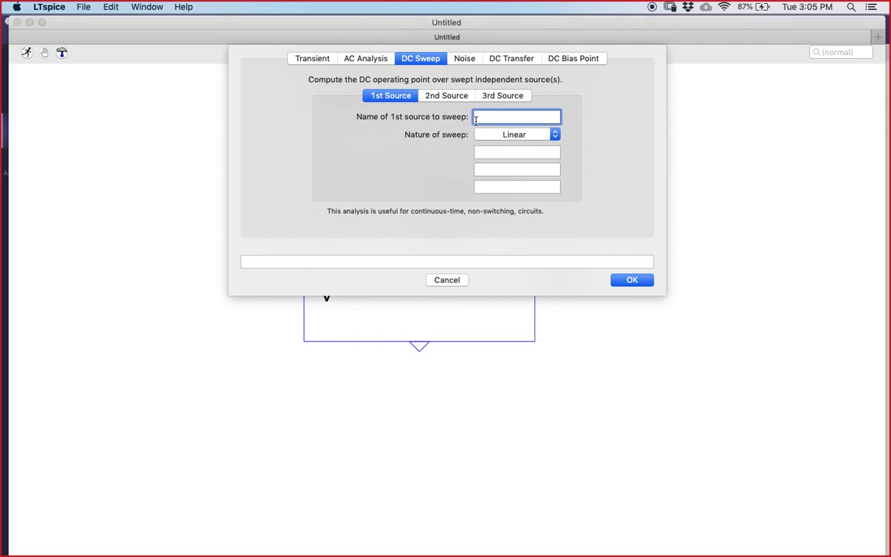
{"action": "type", "text": "V1"}
{"action": "left_click", "coordinate": [515, 143]}
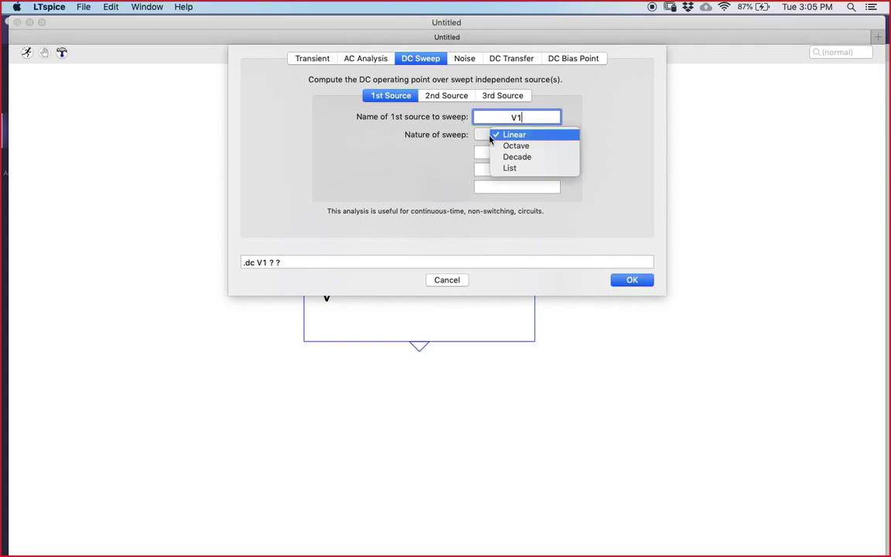
{"action": "left_click", "coordinate": [503, 134]}
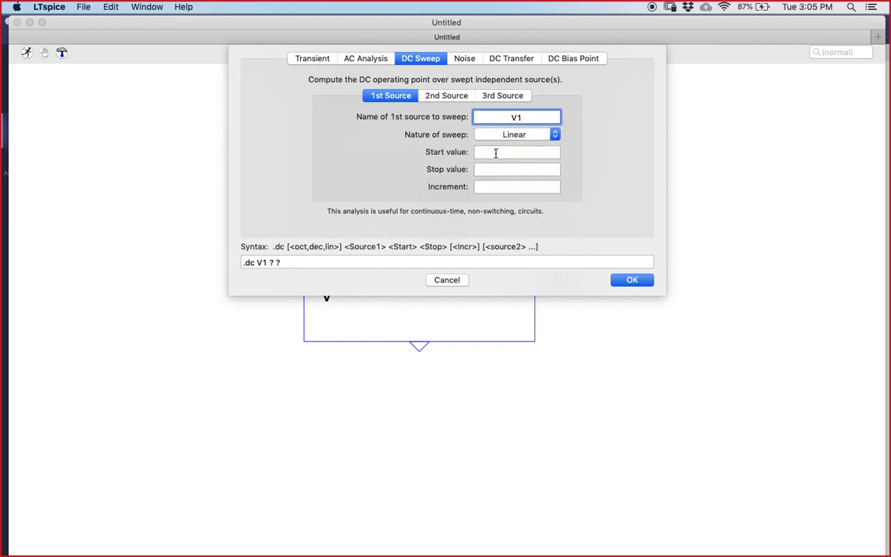
Set the V1 sweep to start at 0.3, stop at 1.5 and increment by 0.05.
{"action": "left_click", "coordinate": [497, 153]}
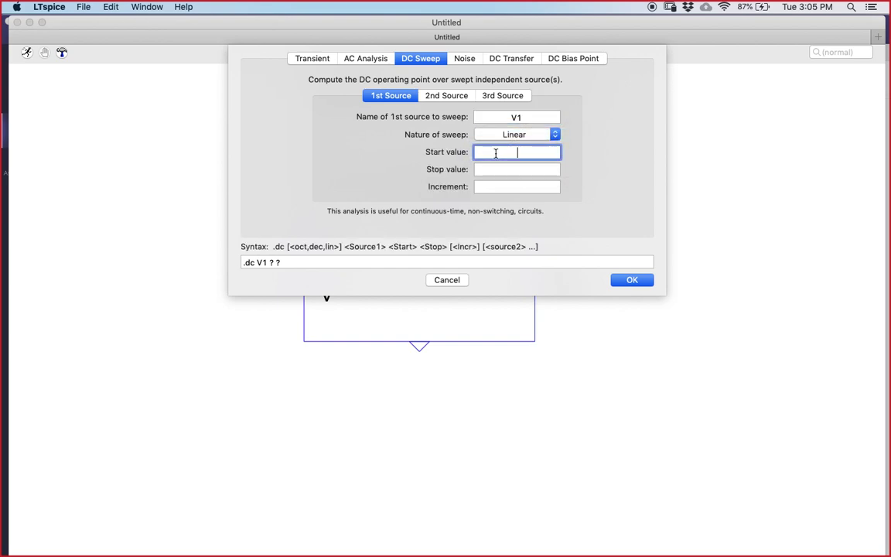
{"action": "type", "text": "0.3"}
{"action": "left_click", "coordinate": [514, 170]}
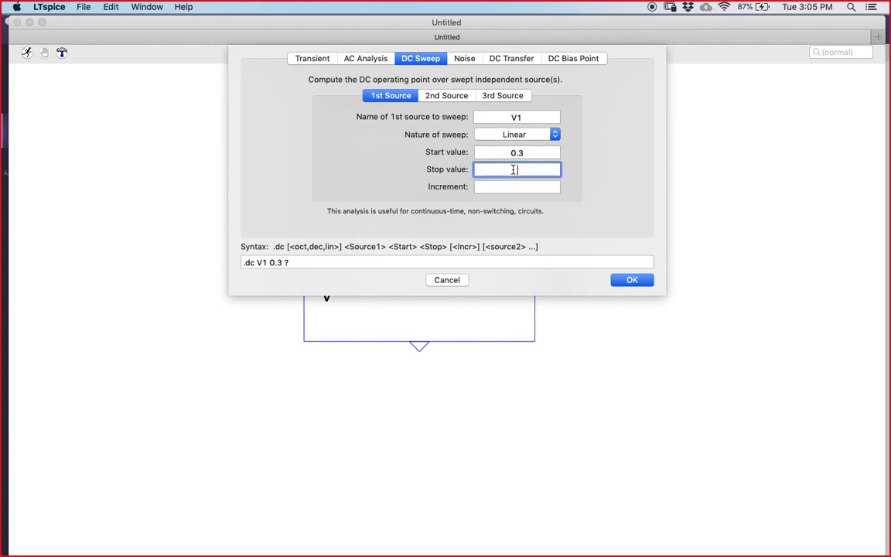
{"action": "type", "text": "1.5"}
{"action": "left_click", "coordinate": [520, 187]}
{"action": "type", "text": "0.05"}
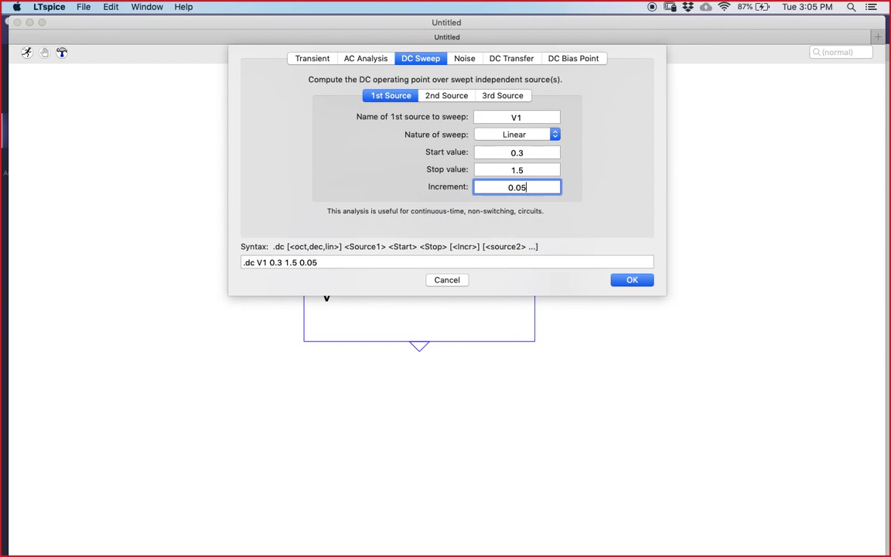
Change the V1 sweep's start value to 0.2 and place the DC sweep directive below the circuit.
{"action": "left_click", "coordinate": [527, 152]}
{"action": "key", "text": "BackSpace"}
{"action": "type", "text": "2"}
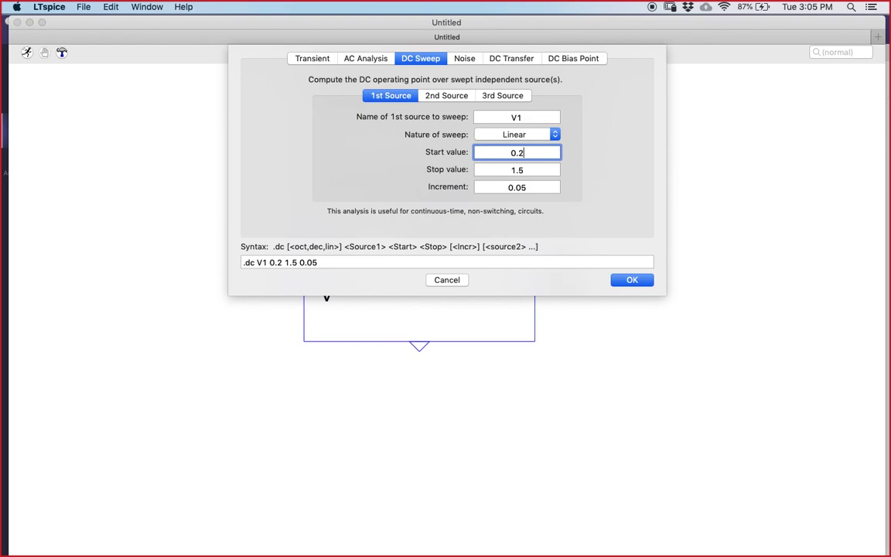
{"action": "left_click", "coordinate": [628, 283]}
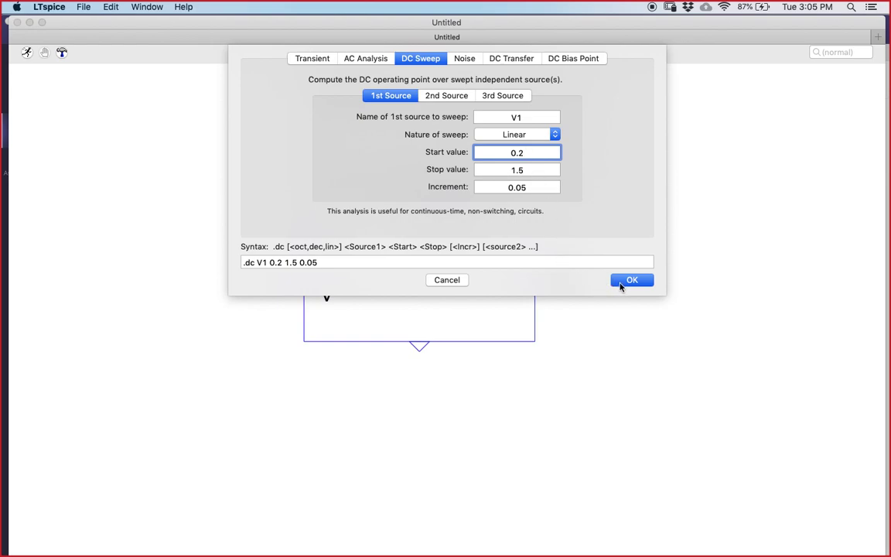
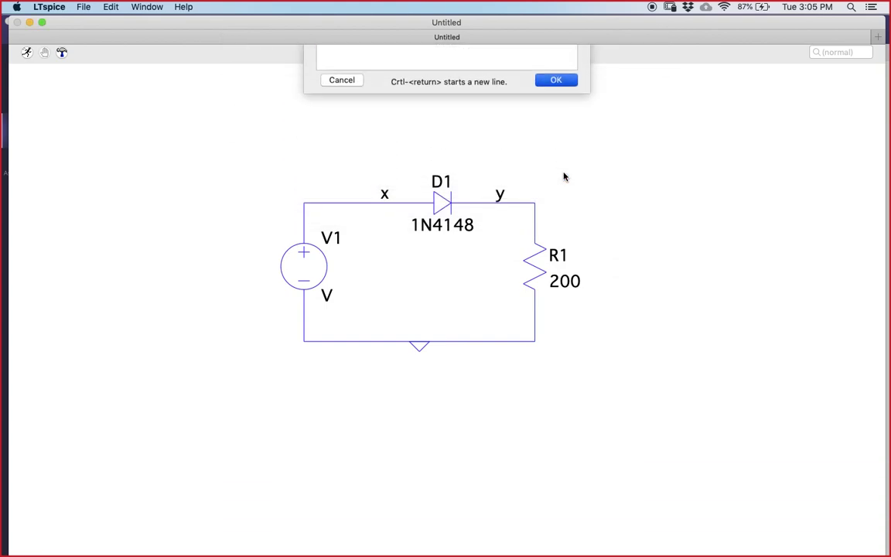
{"action": "left_click", "coordinate": [306, 420]}
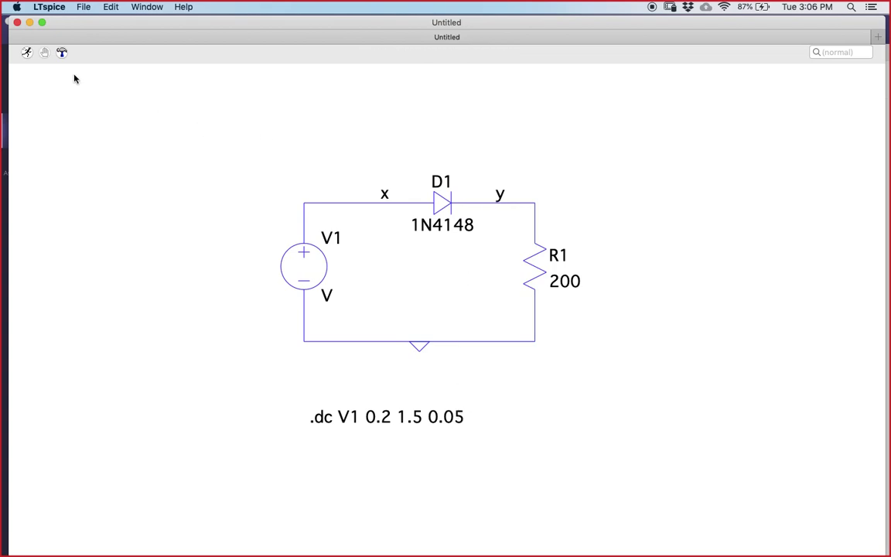
Run the DC sweep simulation and enlarge the empty waveform window near the middle of the schematic.
{"action": "left_click", "coordinate": [27, 53]}
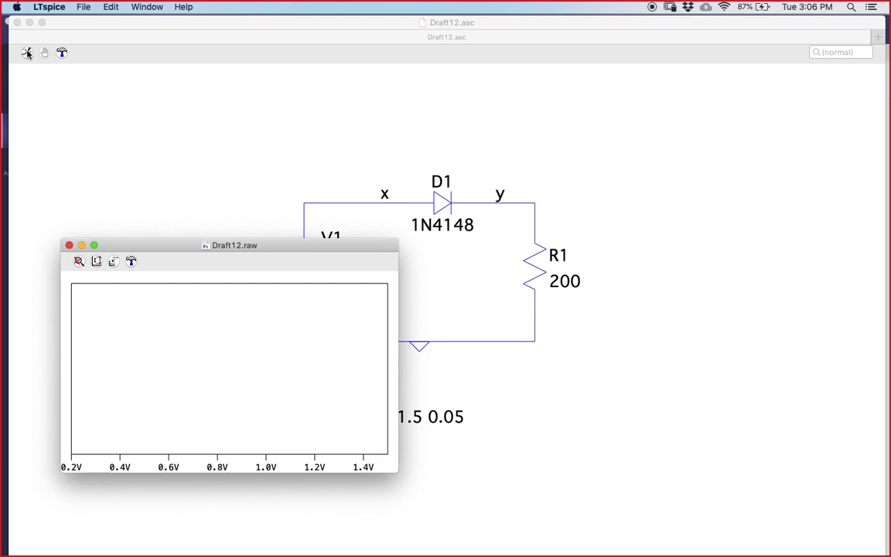
{"action": "left_click_drag", "start_coordinate": [225, 245], "coordinate": [407, 118]}
{"action": "left_click_drag", "start_coordinate": [582, 347], "coordinate": [713, 407]}
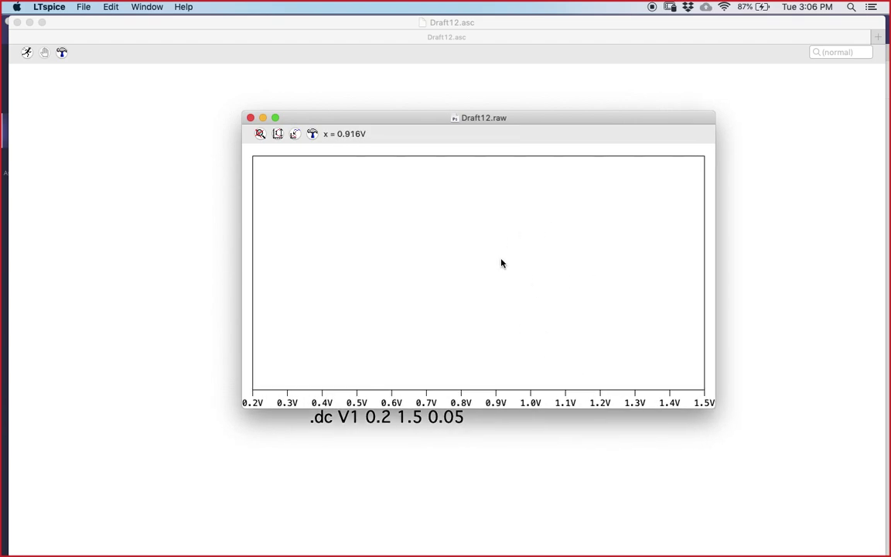
Plot the current through diode D1 and bring the waveform window back to the front.
{"action": "left_click", "coordinate": [438, 79]}
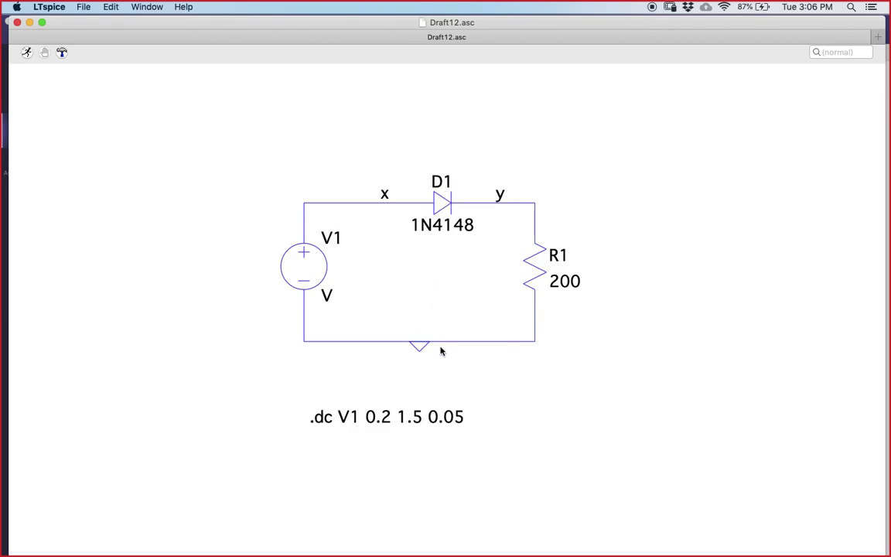
{"action": "key", "text": "ctrl+Up"}
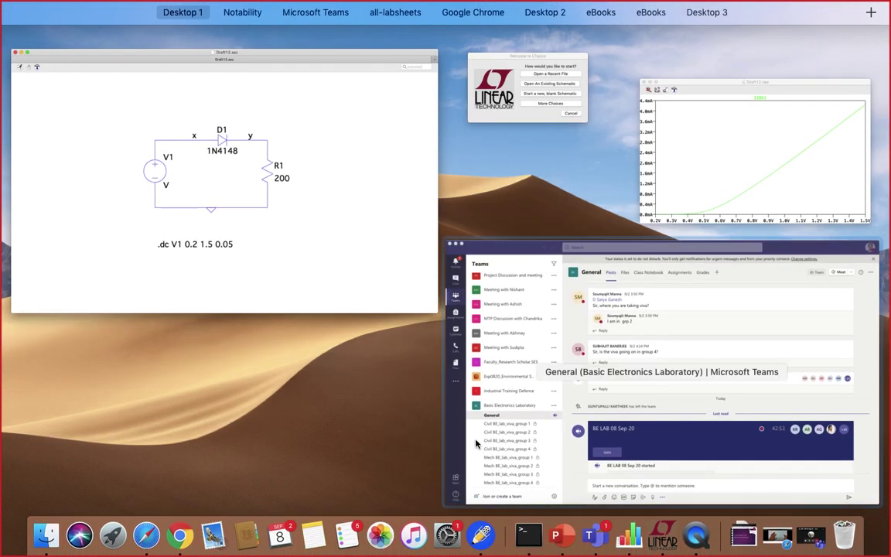
{"action": "left_click", "coordinate": [657, 178]}
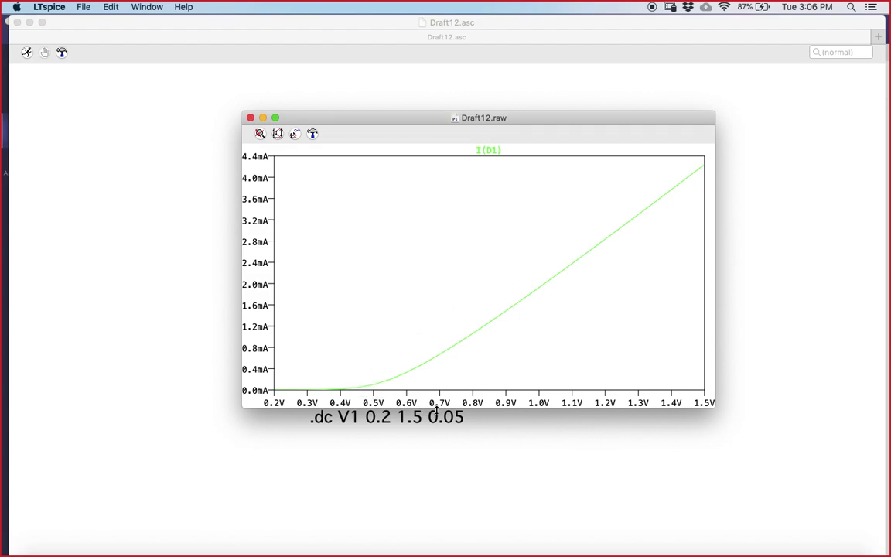
Narrow the waveform window and position it over the voltage source, leaving diode D1 and resistor R1 uncovered.
{"action": "left_click_drag", "start_coordinate": [432, 120], "coordinate": [476, 89]}
{"action": "left_click_drag", "start_coordinate": [283, 211], "coordinate": [406, 207]}
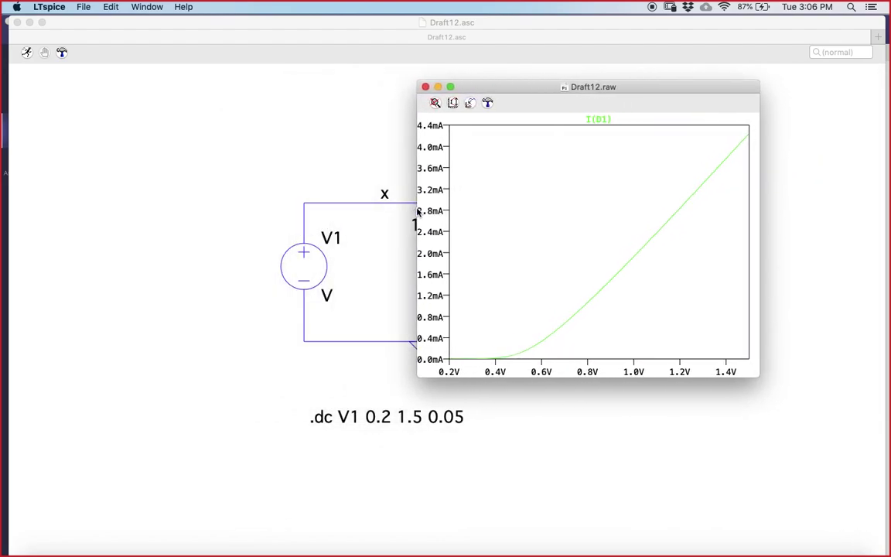
{"action": "left_click_drag", "start_coordinate": [507, 87], "coordinate": [641, 78]}
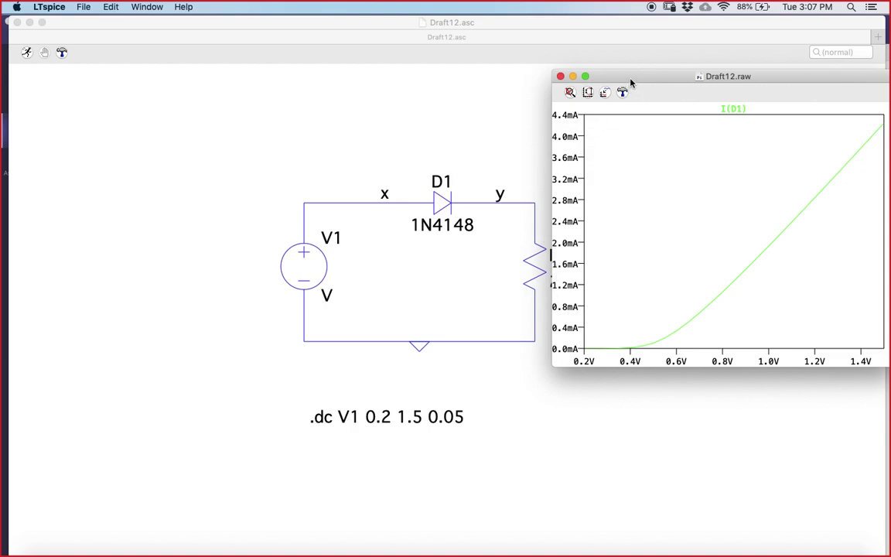
{"action": "left_click_drag", "start_coordinate": [631, 80], "coordinate": [659, 78]}
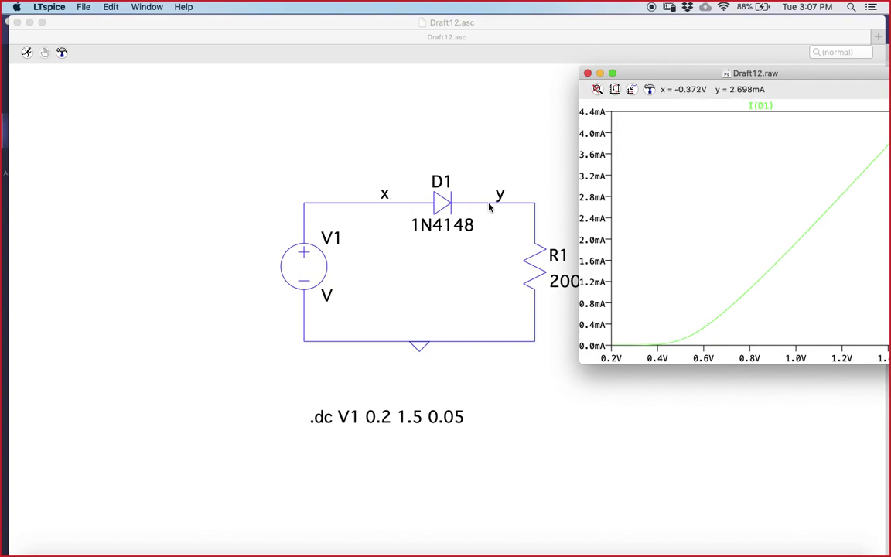
{"action": "left_click_drag", "start_coordinate": [650, 78], "coordinate": [364, 83]}
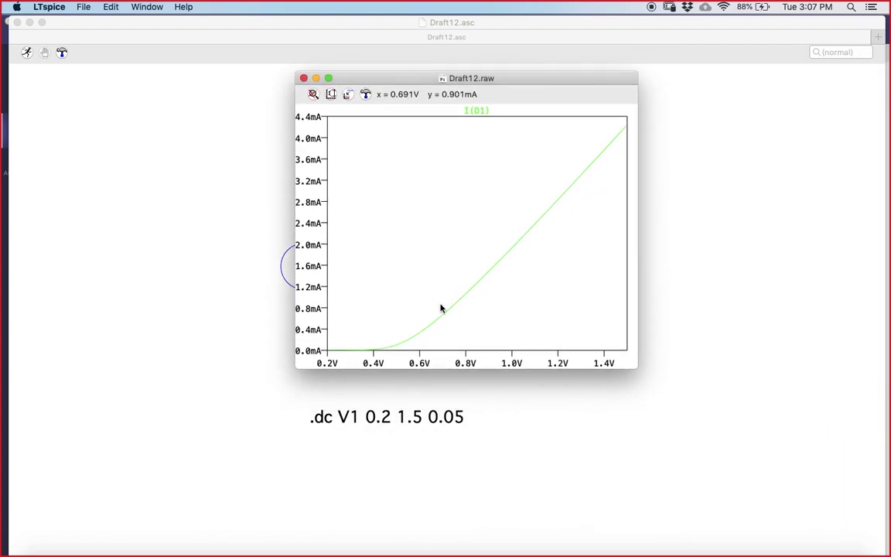
{"action": "left_click_drag", "start_coordinate": [442, 78], "coordinate": [185, 88]}
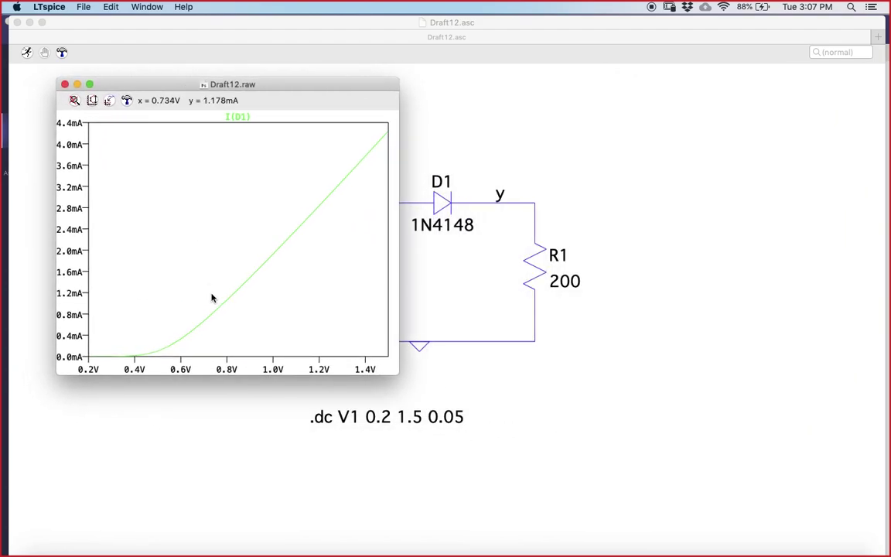
Set the horizontal axis quantity to V(x)-V(y) and fit the plot to the diode current curve.
{"action": "right_click", "coordinate": [205, 368]}
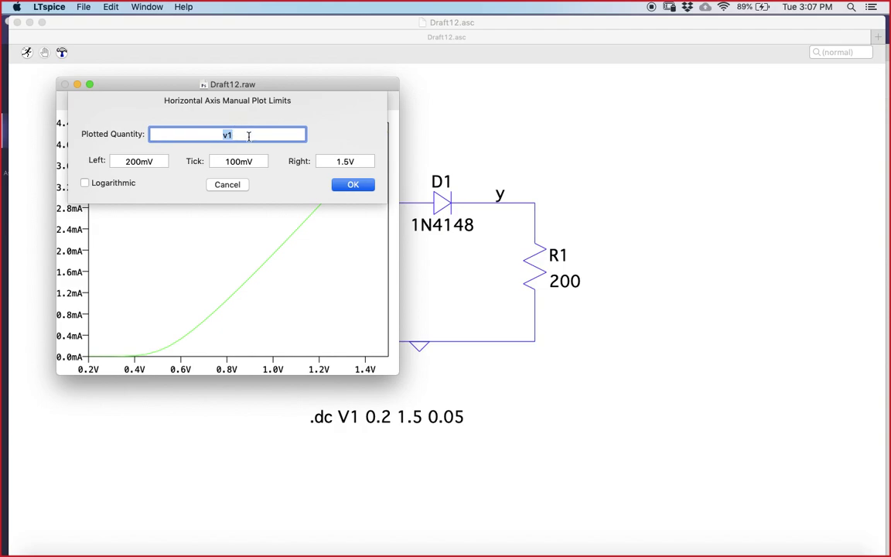
{"action": "type", "text": "V(x"}
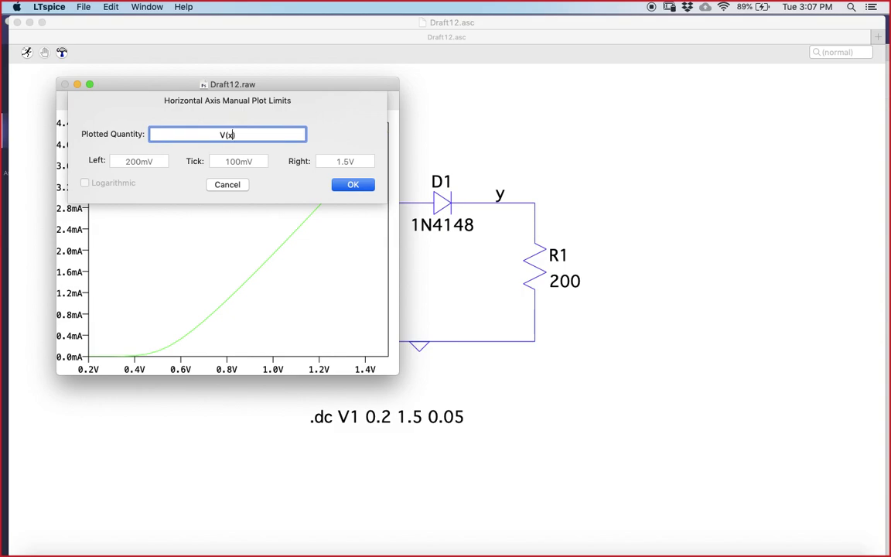
{"action": "type", "text": ")-V()"}
{"action": "key", "text": "Left"}
{"action": "type", "text": "y"}
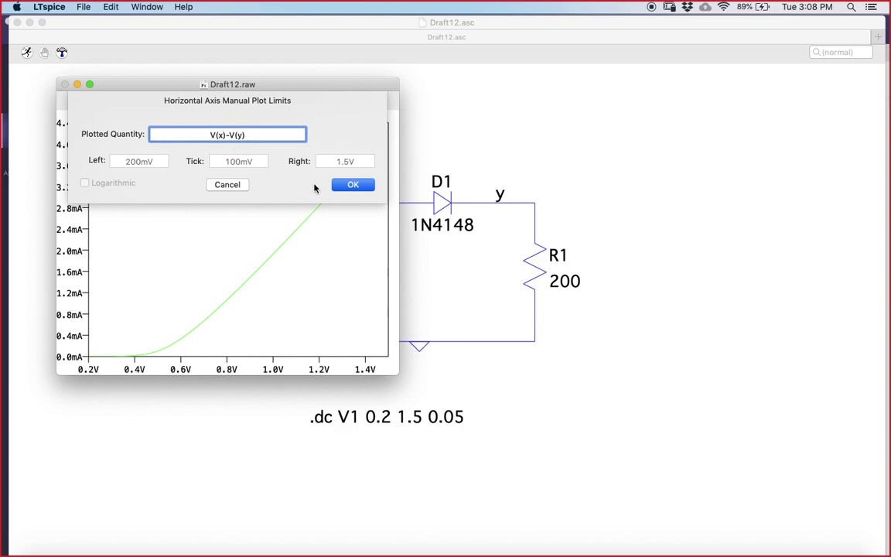
{"action": "left_click", "coordinate": [346, 185]}
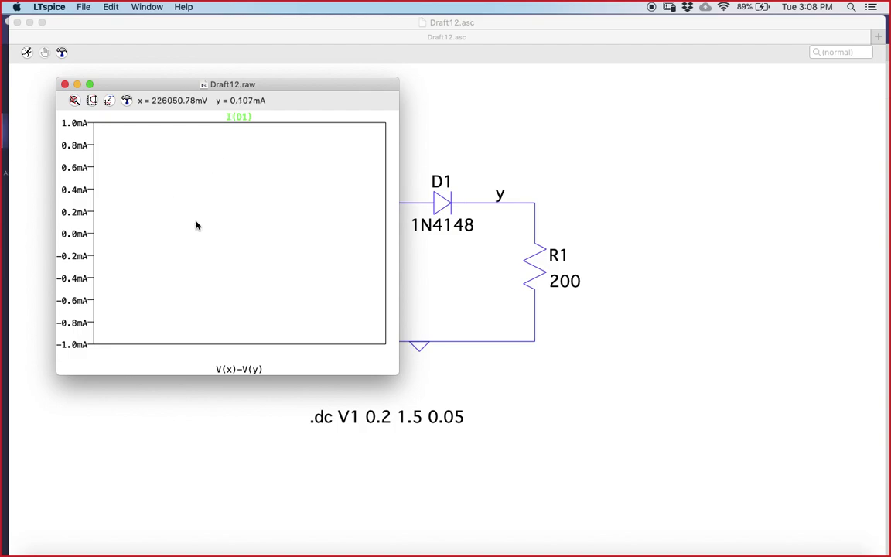
{"action": "left_click", "coordinate": [74, 101]}
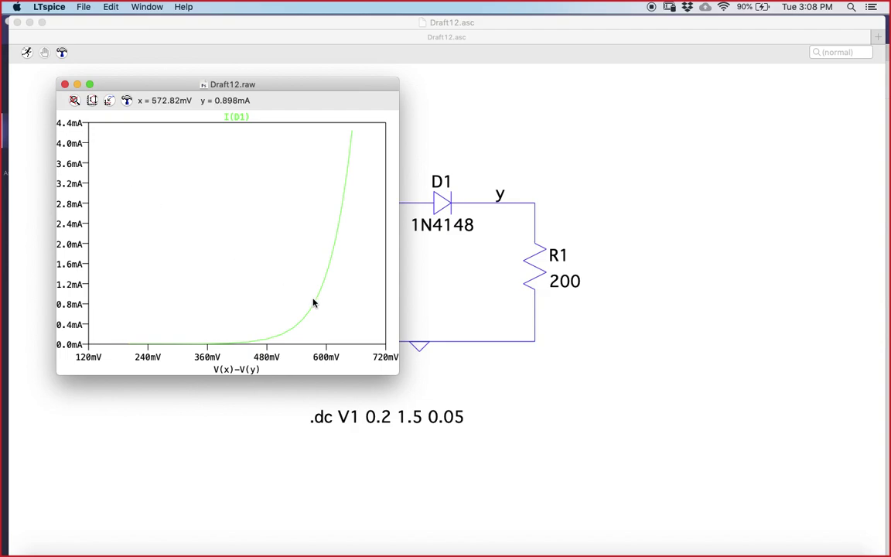
Change the DC sweep directive's stop value to 3.5 and rerun the simulation.
{"action": "left_click", "coordinate": [470, 324]}
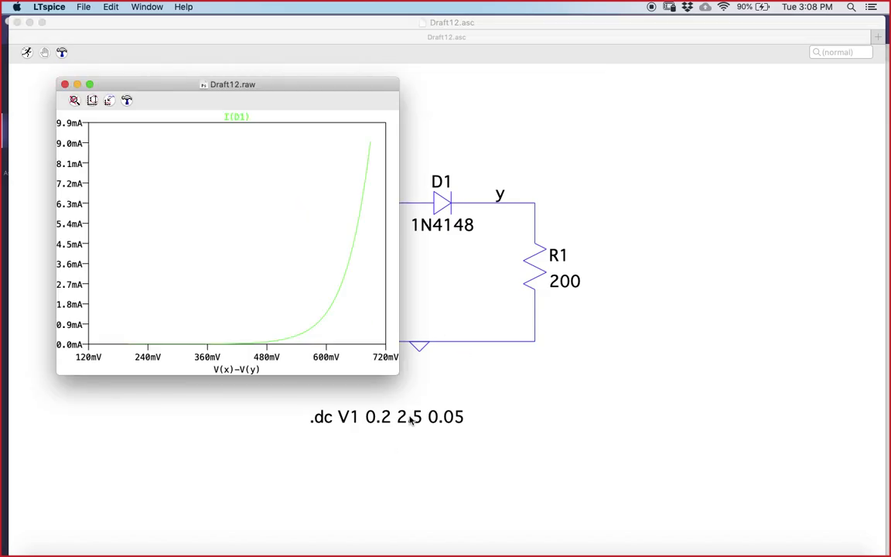
{"action": "left_click", "coordinate": [410, 416]}
{"action": "right_click", "coordinate": [410, 416]}
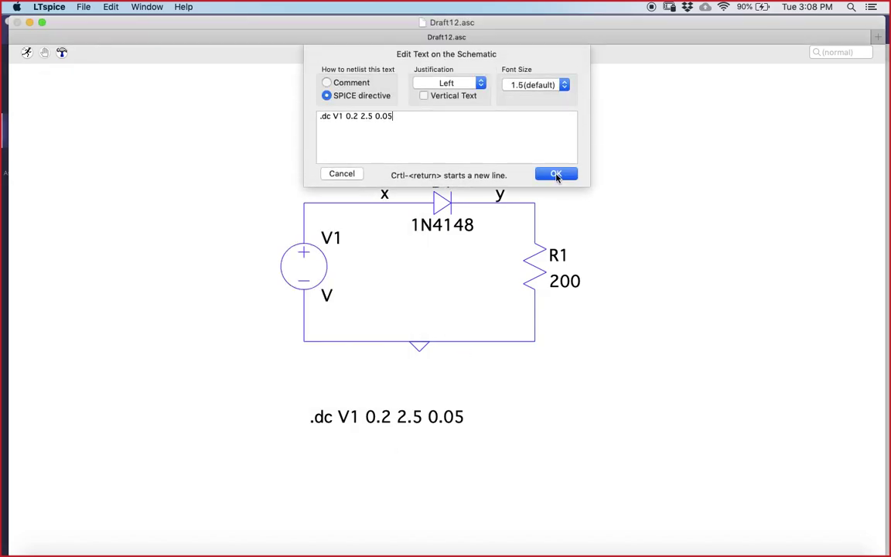
{"action": "left_click", "coordinate": [364, 116]}
{"action": "key", "text": "BackSpace"}
{"action": "type", "text": "3"}
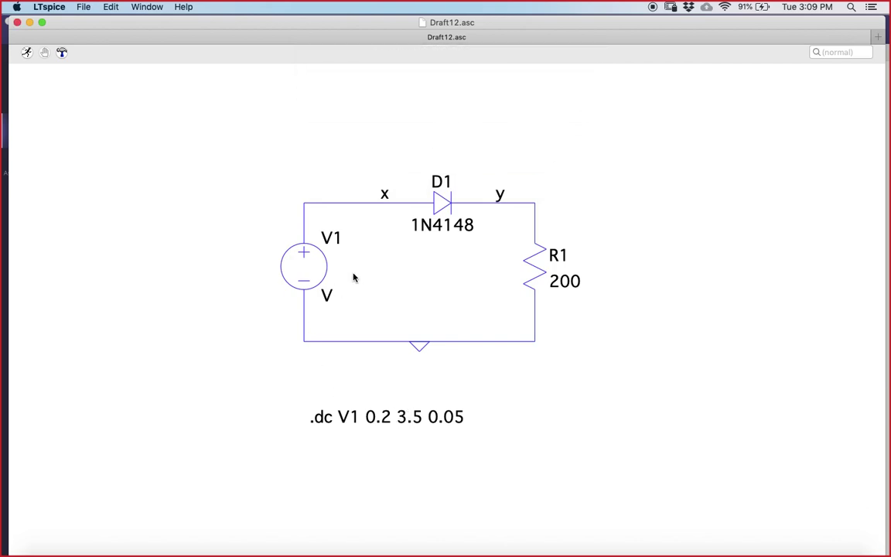
{"action": "left_click", "coordinate": [26, 52]}
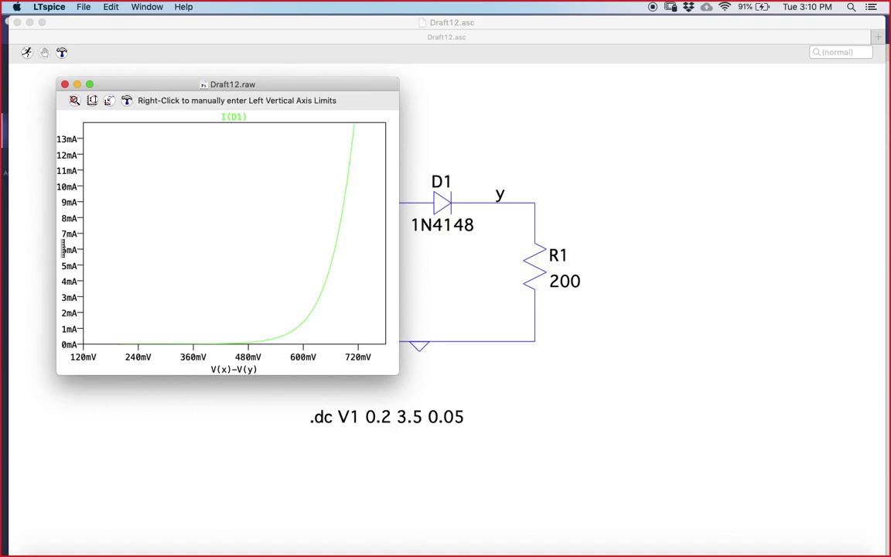
Try to switch the plot's vertical axis to a logarithmic scale.
{"action": "right_click", "coordinate": [70, 180]}
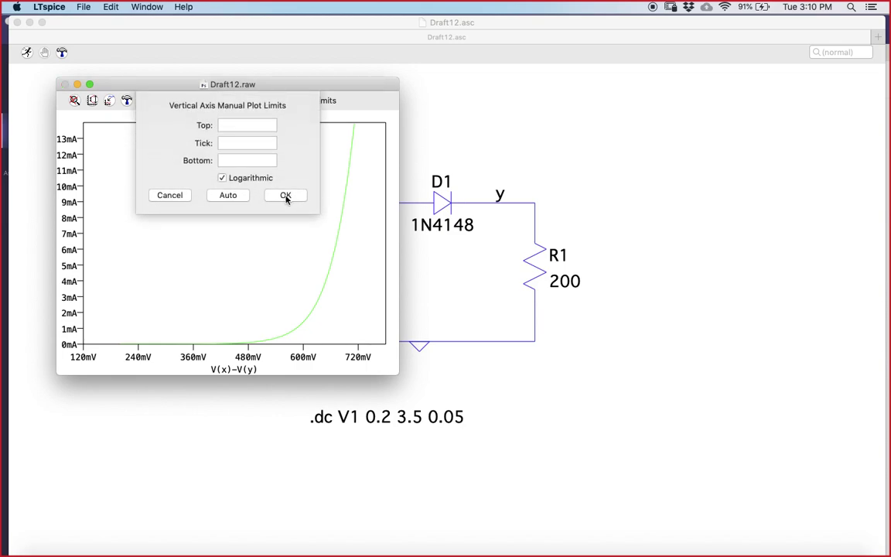
{"action": "left_click", "coordinate": [275, 166]}
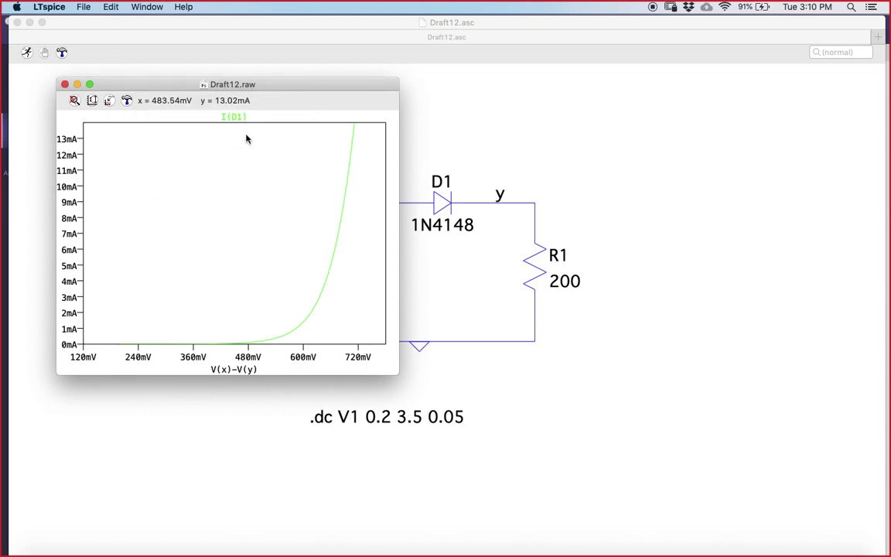
Change the plotted trace expression from the diode current to ln(I(D1)).
{"action": "right_click", "coordinate": [232, 117]}
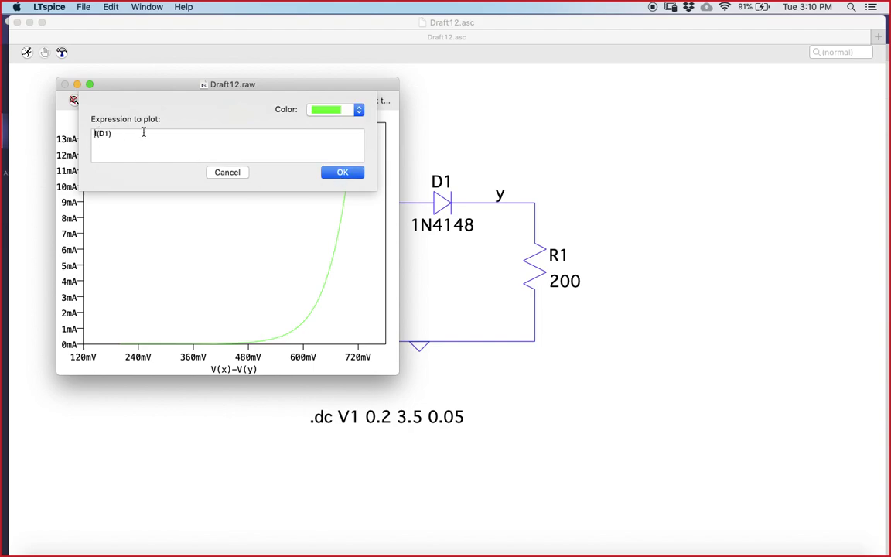
{"action": "type", "text": "ln("}
{"action": "left_click", "coordinate": [343, 173]}
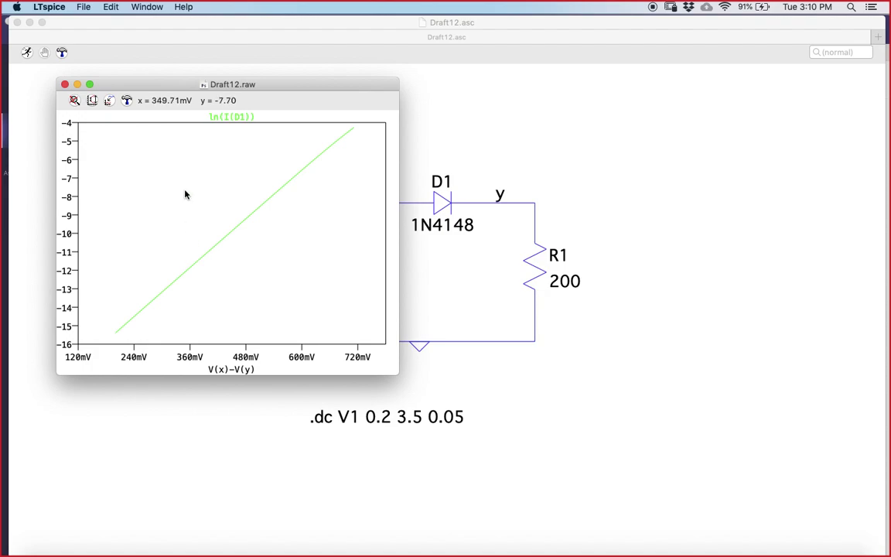
Remove the natural logarithm from the trace expression to return it to the plain diode current.
{"action": "right_click", "coordinate": [223, 114]}
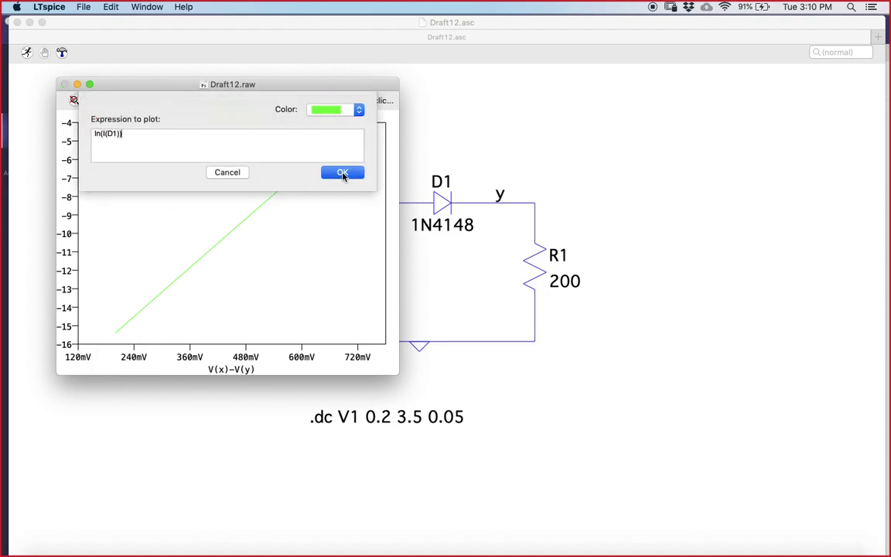
{"action": "left_click", "coordinate": [103, 133]}
{"action": "key", "text": "BackSpace"}
{"action": "key", "text": "BackSpace"}
{"action": "key", "text": "BackSpace"}
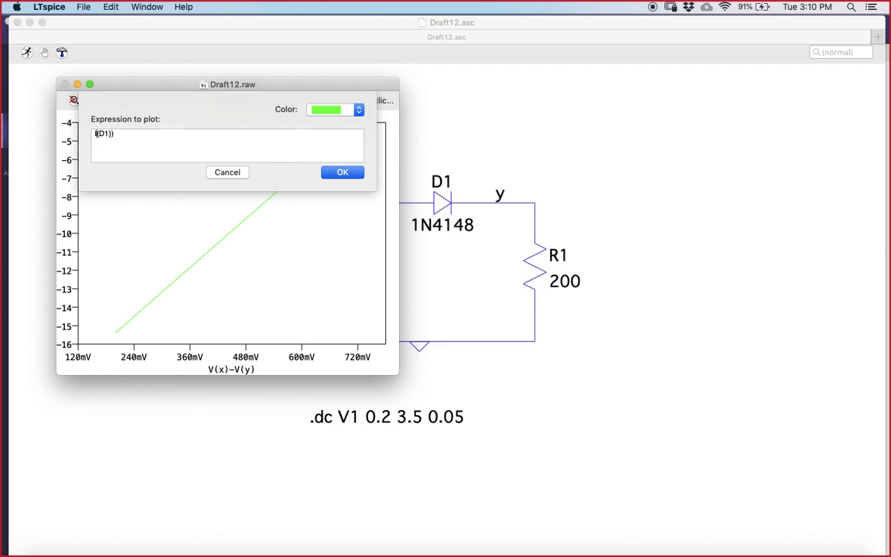